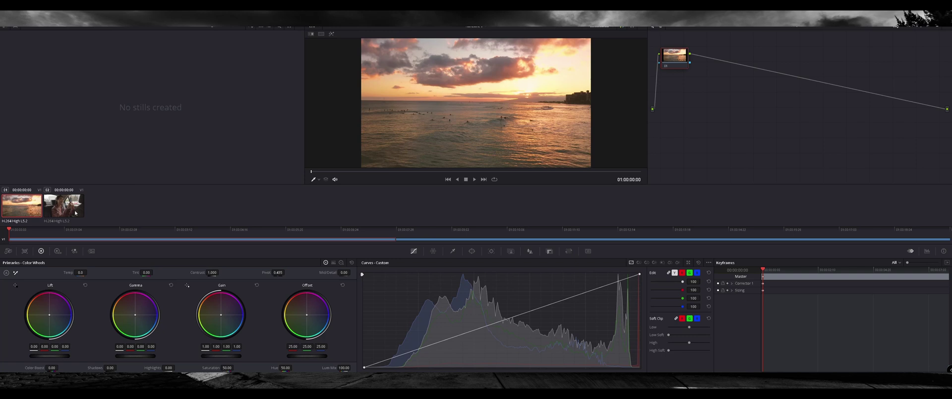
{"action": "left_click", "coordinate": [69, 211]}
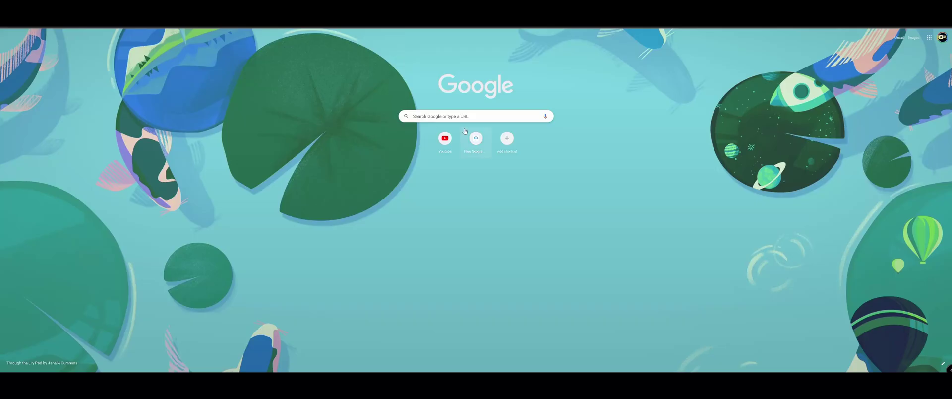
Step: Search Google for "davinci resolve 18" and open the Blackmagic Design product page from the results
{"action": "left_click", "coordinate": [433, 116]}
{"action": "type", "text": "d"}
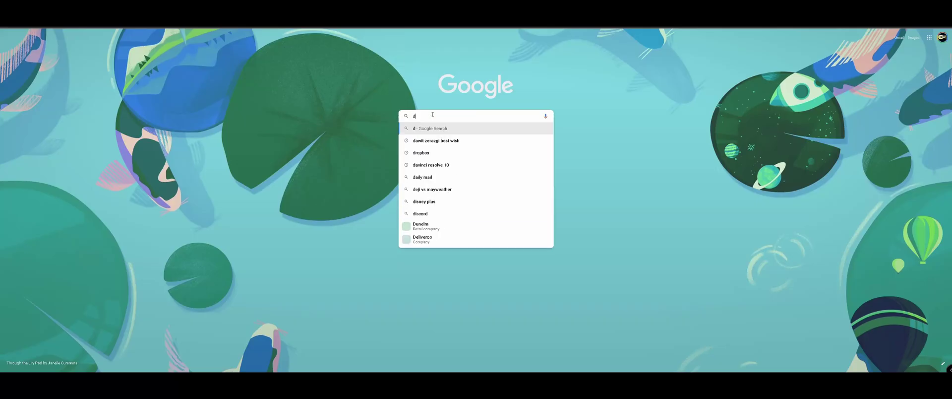
{"action": "type", "text": "avinci"}
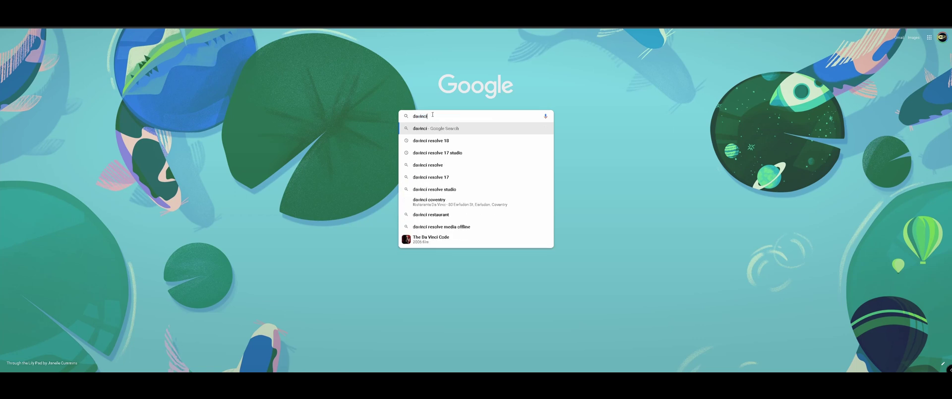
{"action": "type", "text": " reso"}
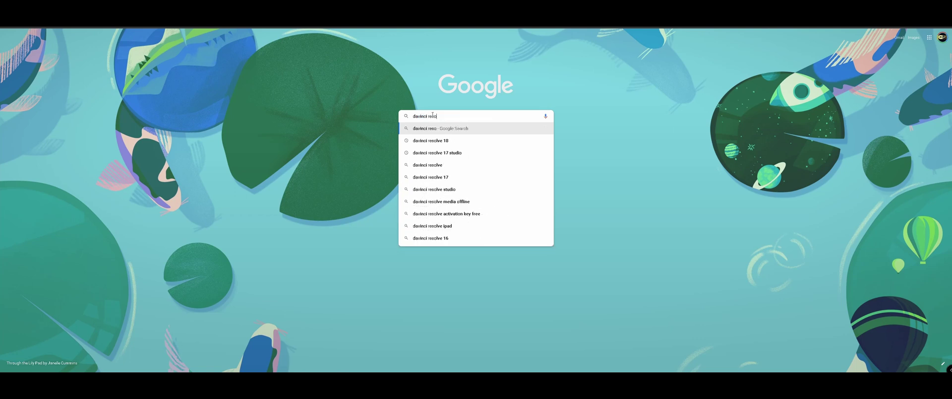
{"action": "type", "text": "lve"}
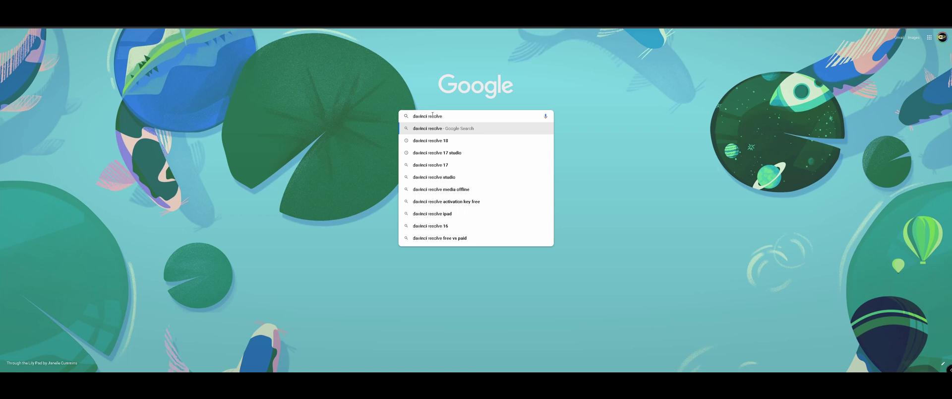
{"action": "left_click", "coordinate": [440, 141]}
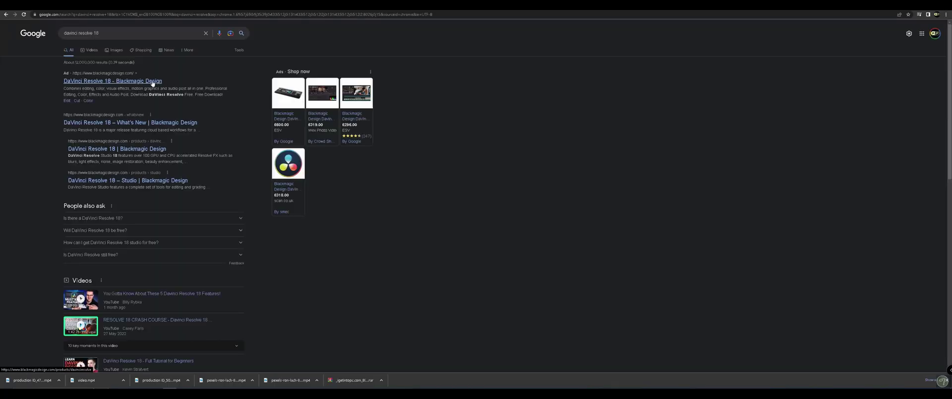
{"action": "left_click", "coordinate": [115, 81]}
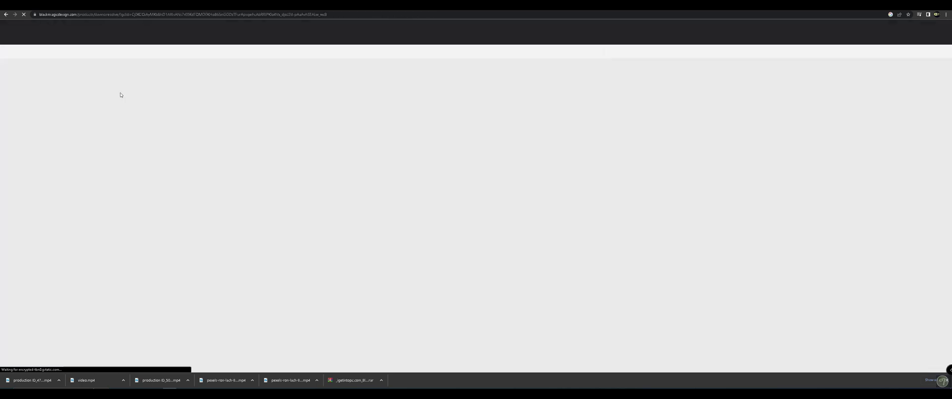
Step: Open the free download choices on the DaVinci Resolve 18 page and compare DaVinci Resolve 18 with DaVinci Resolve Studio 18
{"action": "scroll", "coordinate": [467, 272], "scroll_direction": "down", "scroll_amount": 3}
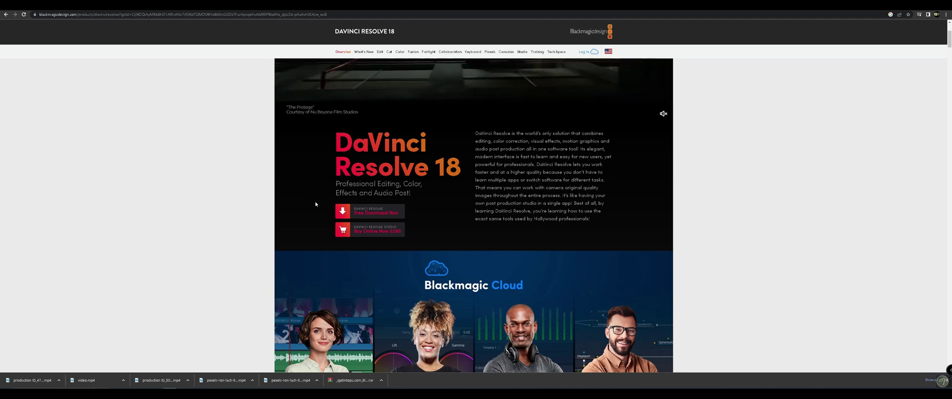
{"action": "left_click", "coordinate": [376, 213]}
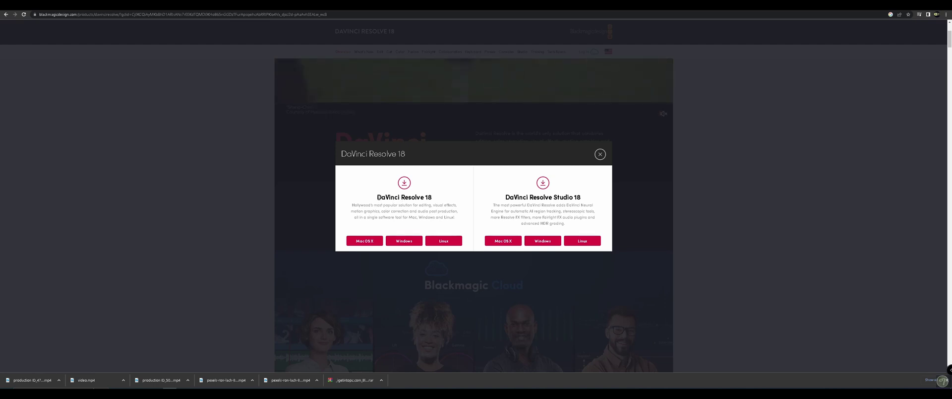
{"action": "left_click_drag", "start_coordinate": [377, 197], "coordinate": [434, 200]}
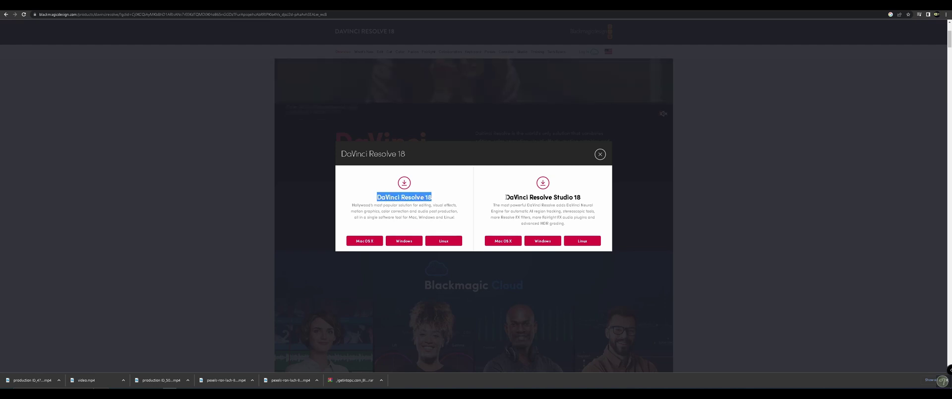
{"action": "left_click_drag", "start_coordinate": [506, 198], "coordinate": [584, 200]}
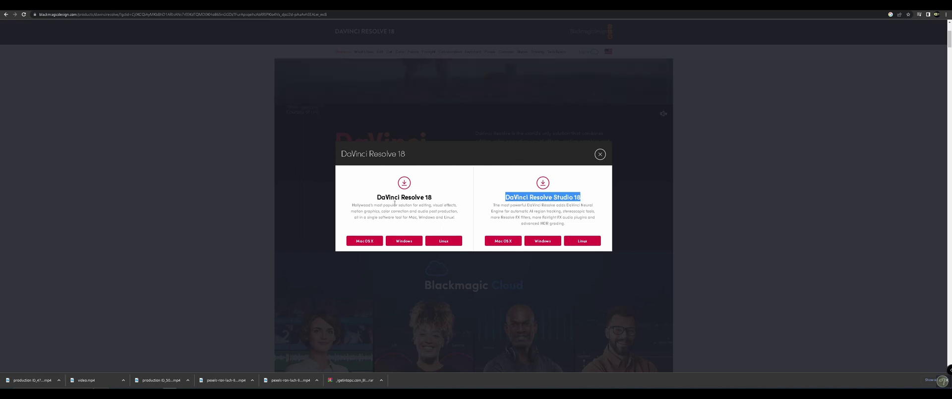
{"action": "left_click_drag", "start_coordinate": [378, 197], "coordinate": [432, 198]}
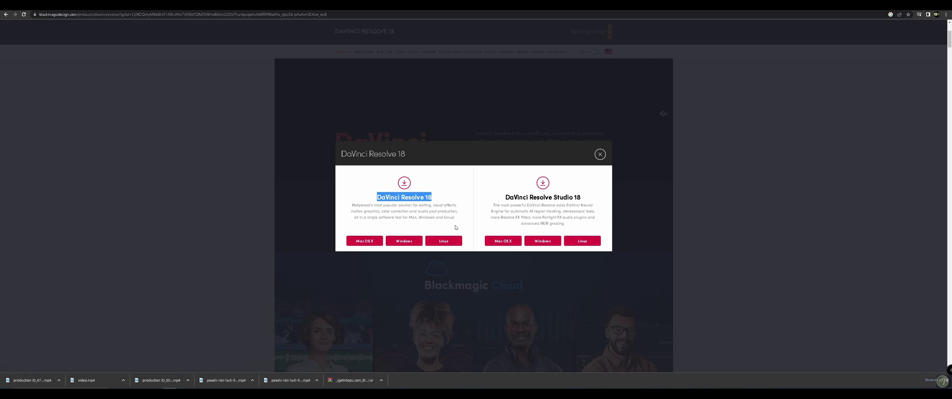
Step: View the registration form for the Windows download of DaVinci Resolve 18, leave it empty and close it
{"action": "left_click", "coordinate": [402, 241]}
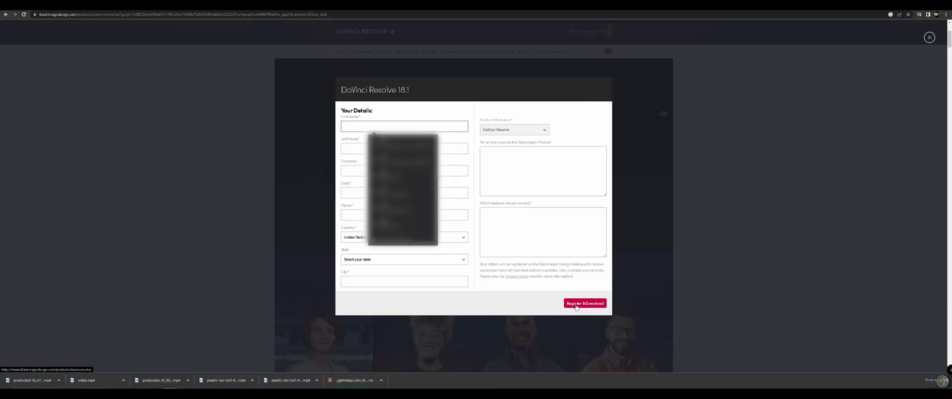
{"action": "left_click", "coordinate": [930, 37]}
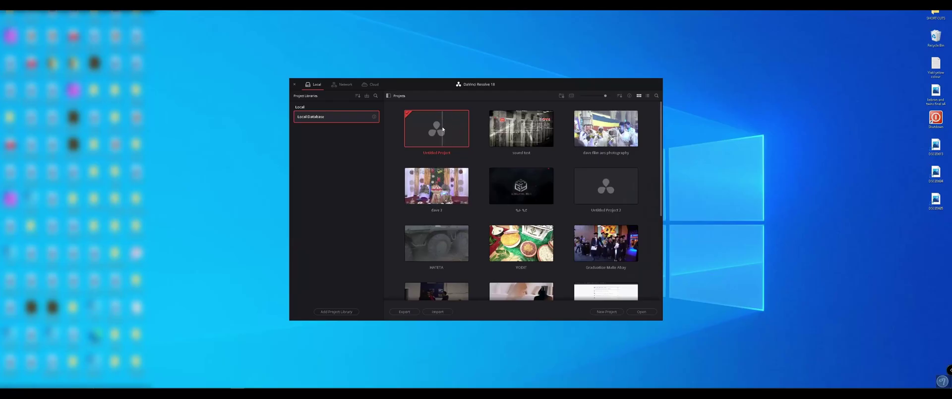
Step: Open Untitled Project in DaVinci Resolve, look through the sync bin, transitions, titles and effects, and return to the media pool
{"action": "double_click", "coordinate": [443, 129]}
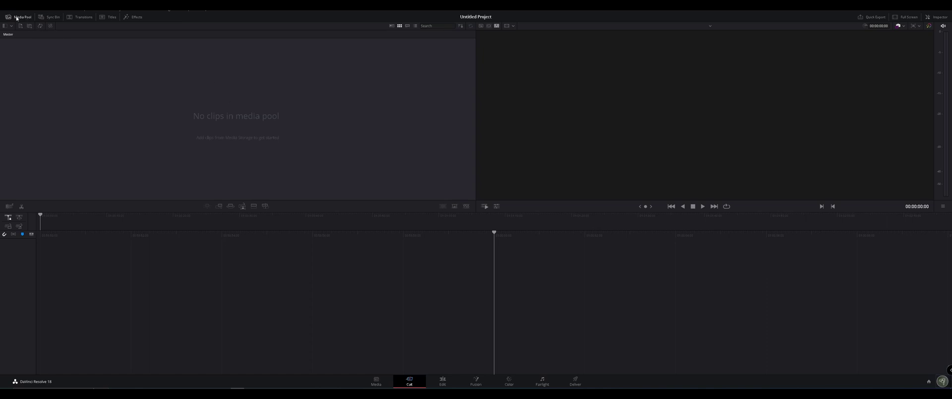
{"action": "left_click", "coordinate": [50, 17]}
{"action": "left_click", "coordinate": [81, 19]}
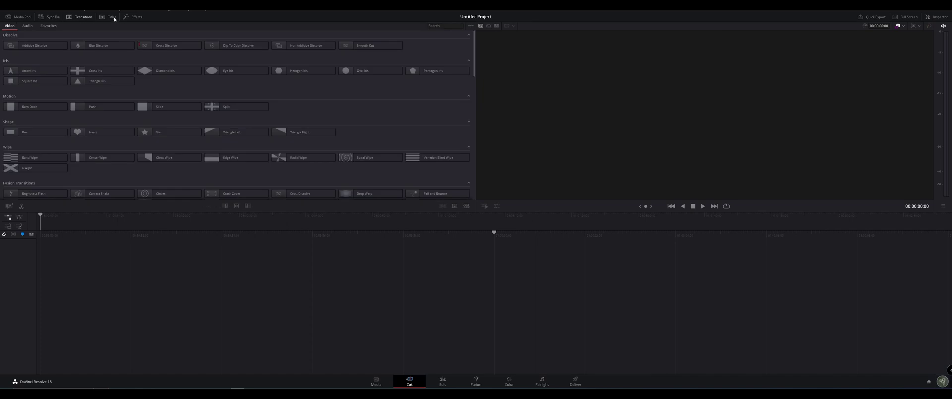
{"action": "left_click", "coordinate": [110, 17]}
{"action": "left_click", "coordinate": [139, 18]}
{"action": "left_click", "coordinate": [9, 17]}
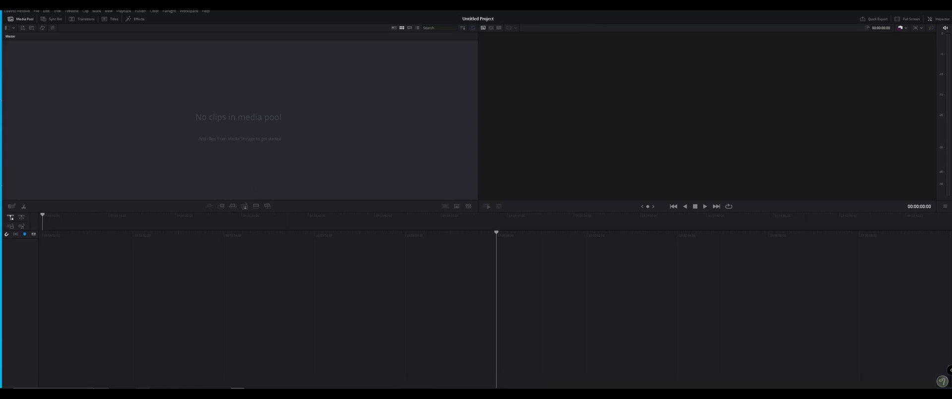
Step: Import the two production ID videos and the file video from the Downloads folder into the media pool, changing the project frame rate to match
{"action": "key", "text": "alt+Tab"}
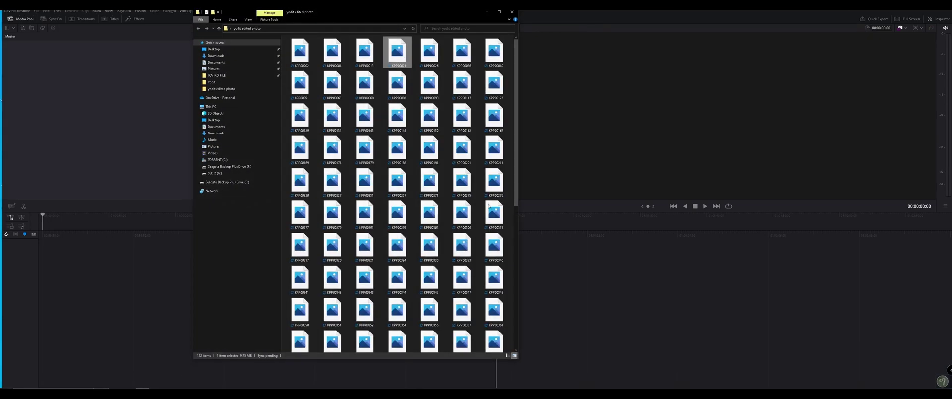
{"action": "left_click", "coordinate": [216, 56]}
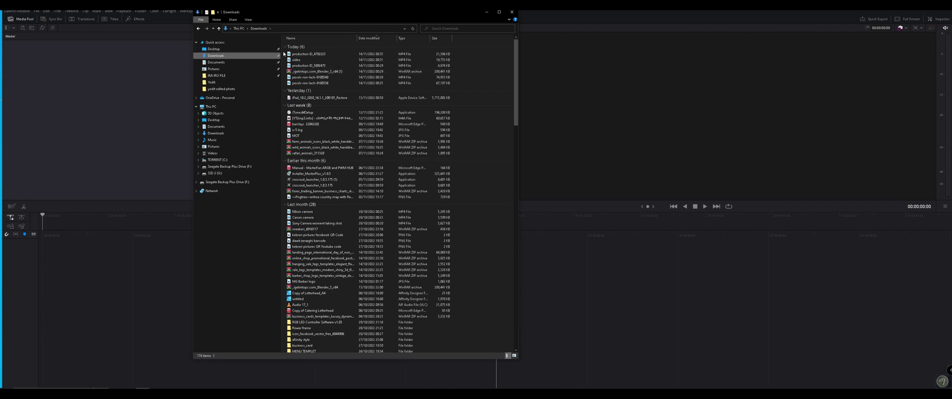
{"action": "left_click_drag", "start_coordinate": [285, 53], "coordinate": [98, 118]}
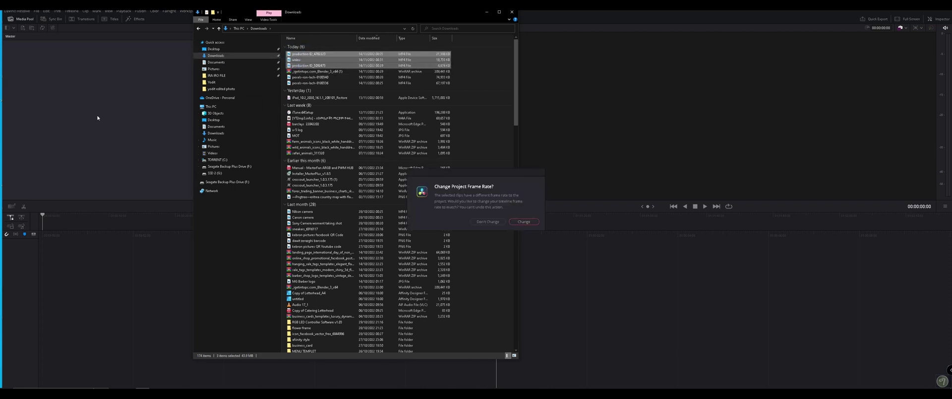
{"action": "left_click", "coordinate": [525, 222]}
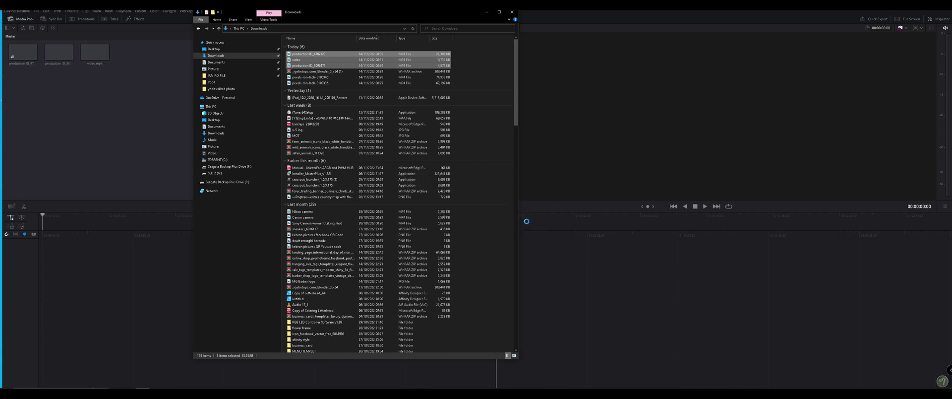
{"action": "left_click", "coordinate": [486, 12]}
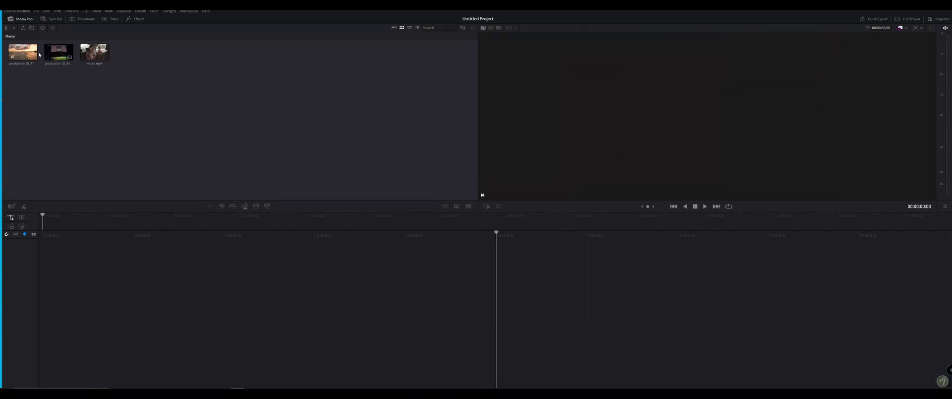
Step: Preview the imported clips in the media pool and view the available options for the second production ID clip
{"action": "left_click", "coordinate": [22, 52]}
{"action": "left_click", "coordinate": [89, 55]}
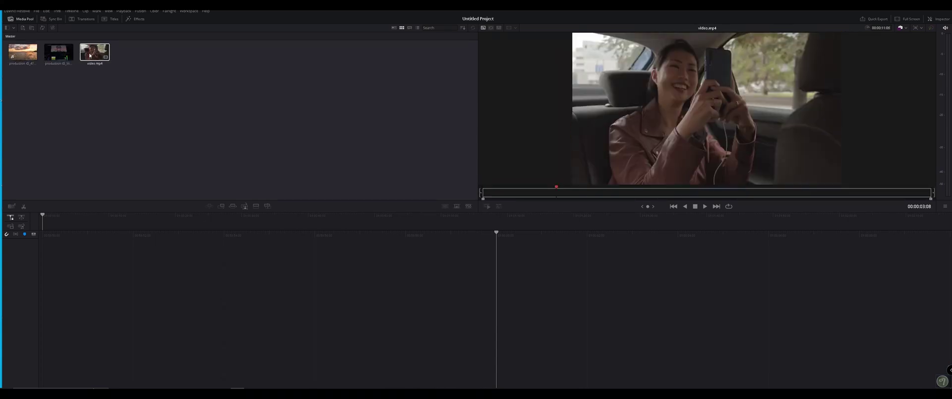
{"action": "left_click", "coordinate": [61, 58]}
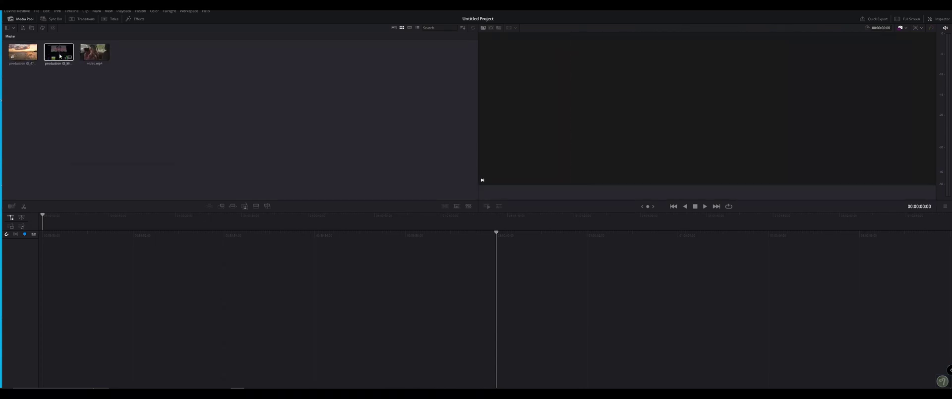
{"action": "right_click", "coordinate": [59, 56]}
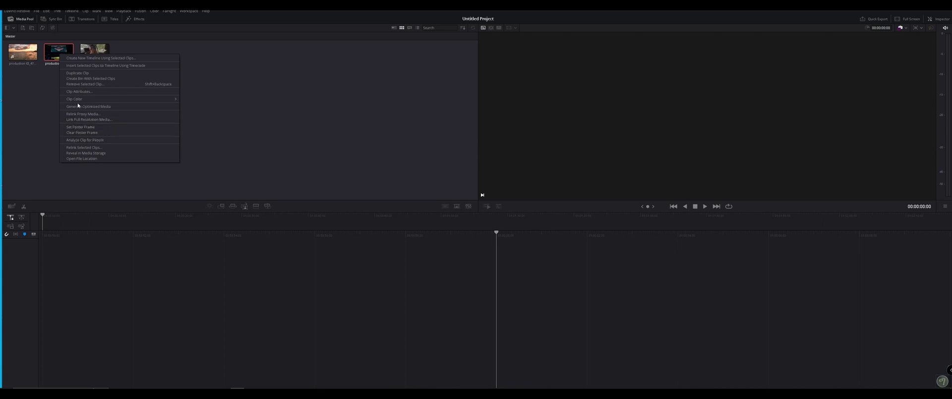
{"action": "left_click", "coordinate": [143, 177]}
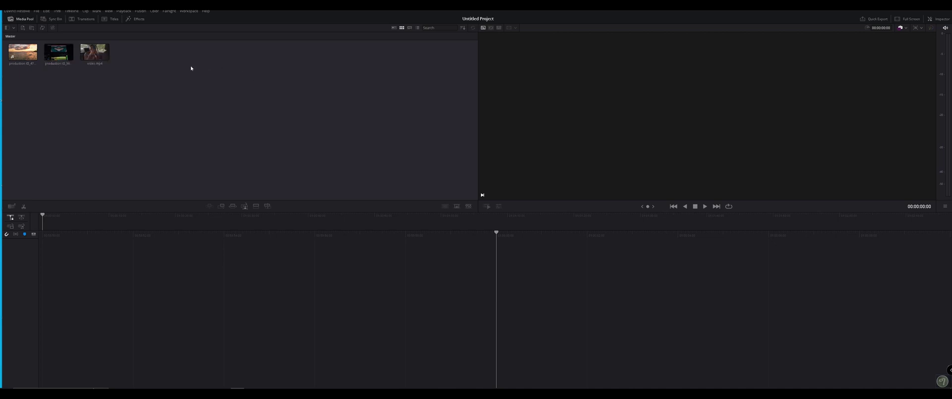
Step: Create a timeline from the sunset clip, then append video.mp4 directly after it on Video 1 in the Edit page
{"action": "left_click", "coordinate": [23, 59]}
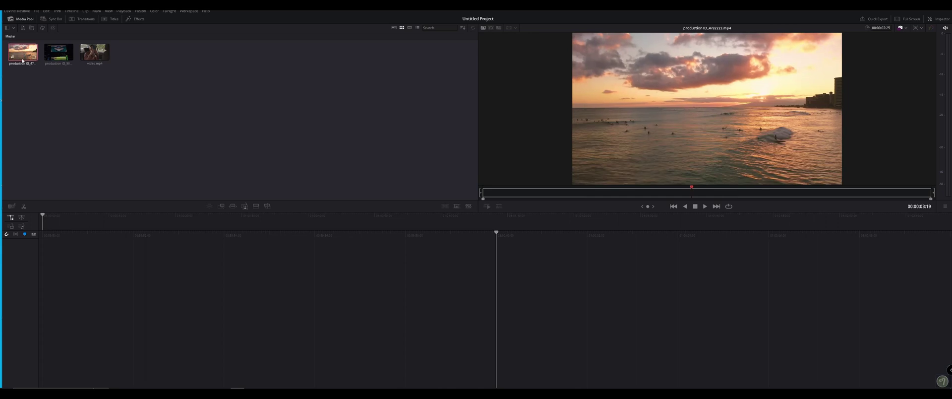
{"action": "left_click_drag", "start_coordinate": [22, 59], "coordinate": [560, 373]}
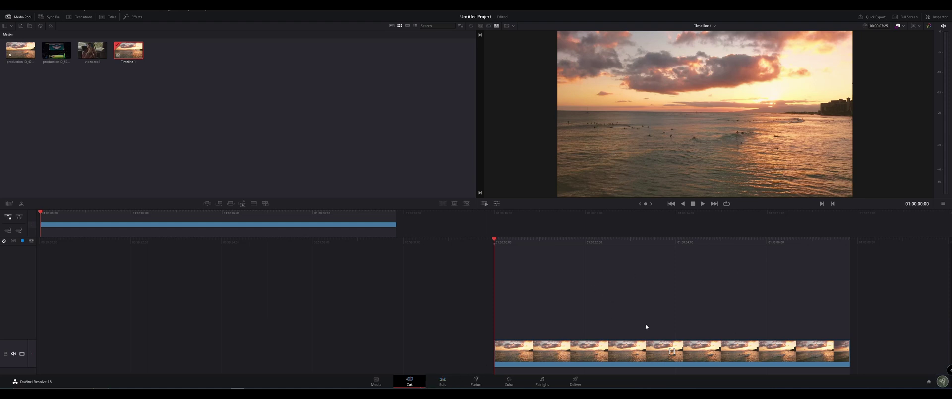
{"action": "left_click", "coordinate": [446, 382]}
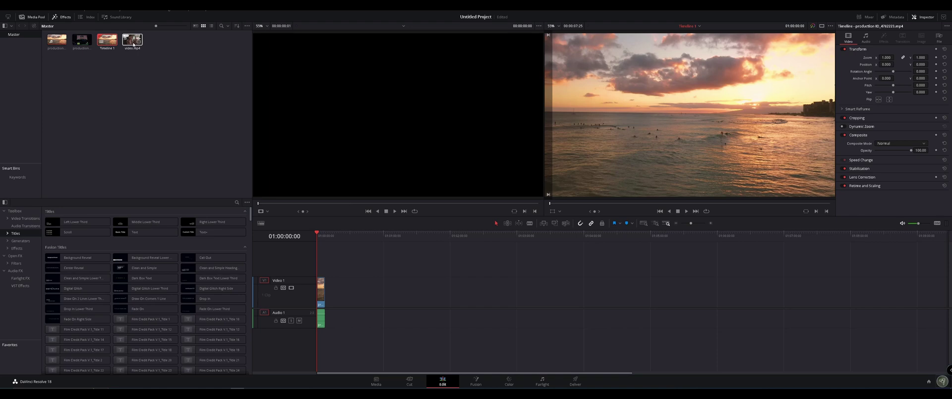
{"action": "left_click_drag", "start_coordinate": [133, 45], "coordinate": [334, 295]}
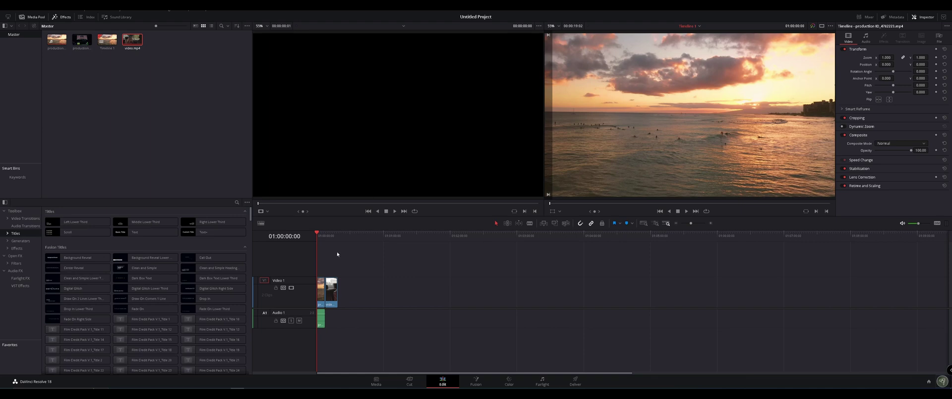
Step: Scrub the timeline back and forth between the sunset clip and video.mp4 to review both
{"action": "left_click", "coordinate": [325, 239]}
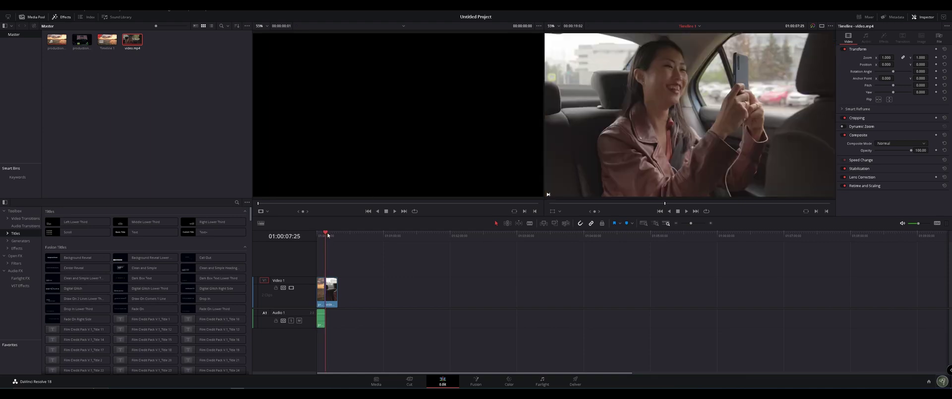
{"action": "left_click", "coordinate": [331, 237]}
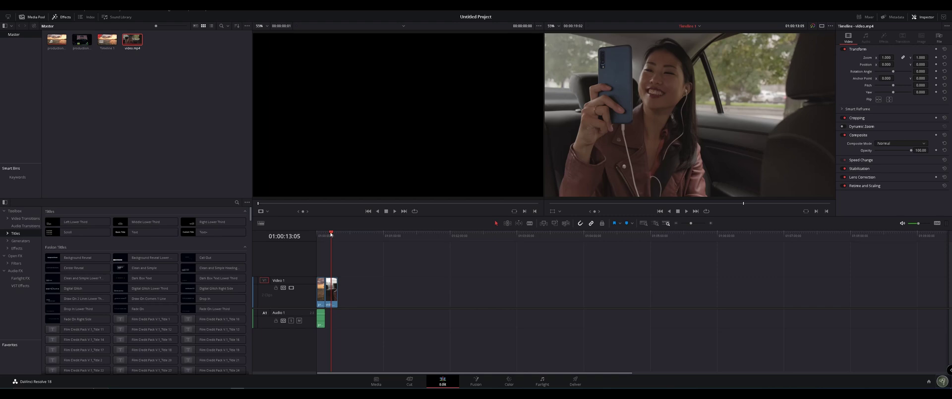
{"action": "left_click_drag", "start_coordinate": [332, 234], "coordinate": [326, 236]}
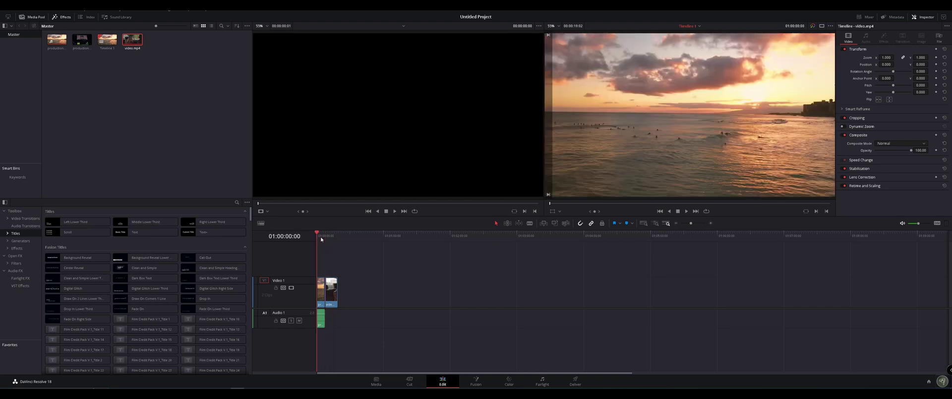
{"action": "key", "text": "Home"}
{"action": "left_click", "coordinate": [325, 240]}
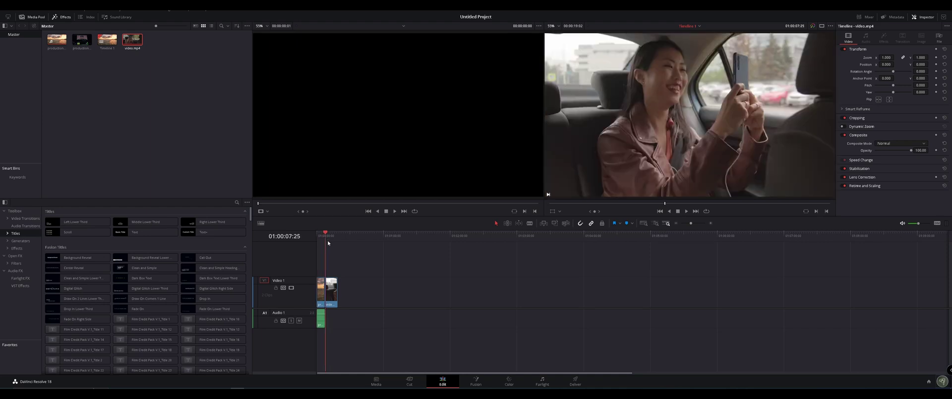
{"action": "left_click_drag", "start_coordinate": [329, 241], "coordinate": [332, 243]}
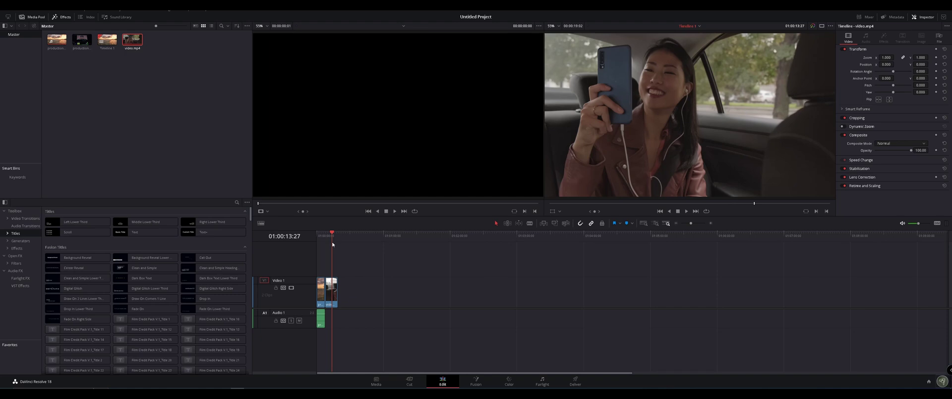
Step: Move the playhead to the timeline start, select the sunset clip on Video 1, and switch to the Color page
{"action": "left_click_drag", "start_coordinate": [332, 244], "coordinate": [325, 249]}
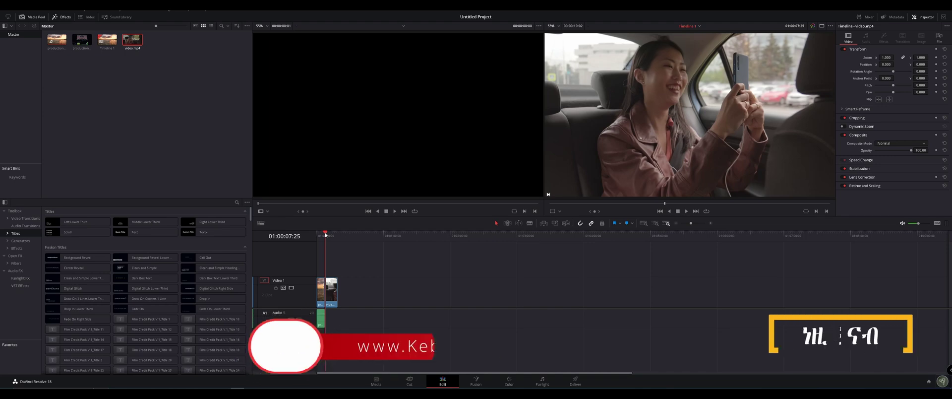
{"action": "left_click_drag", "start_coordinate": [324, 234], "coordinate": [317, 234]}
{"action": "left_click", "coordinate": [321, 294]}
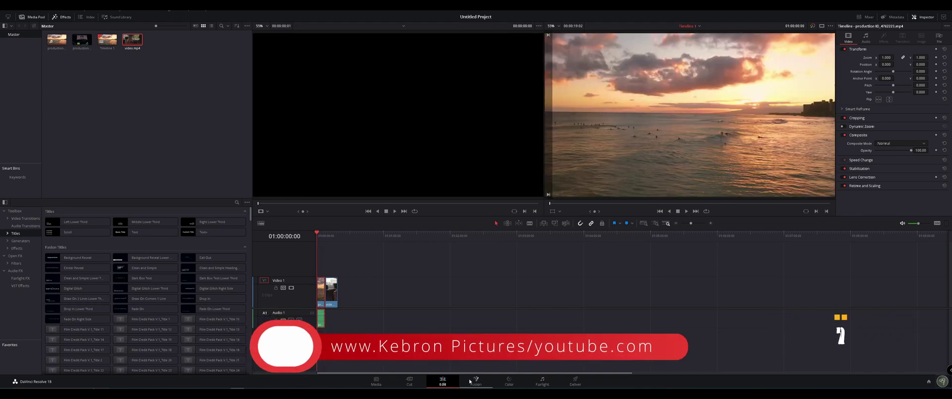
{"action": "left_click", "coordinate": [510, 382]}
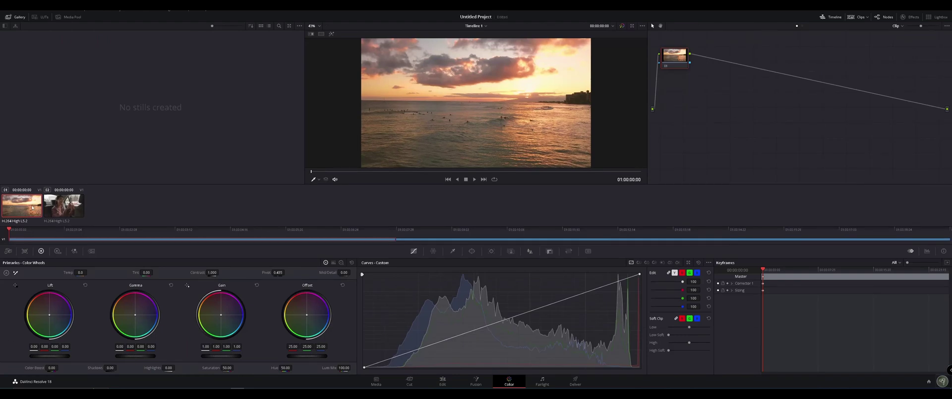
Step: Switch between the sunset and car clip thumbnails to compare their images, ending on the sunset clip
{"action": "left_click", "coordinate": [58, 207]}
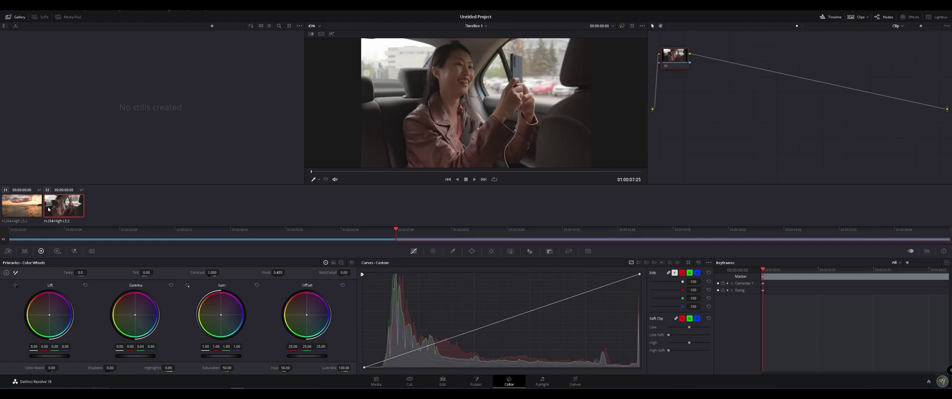
{"action": "left_click", "coordinate": [22, 206]}
{"action": "left_click", "coordinate": [59, 207]}
{"action": "left_click", "coordinate": [25, 208]}
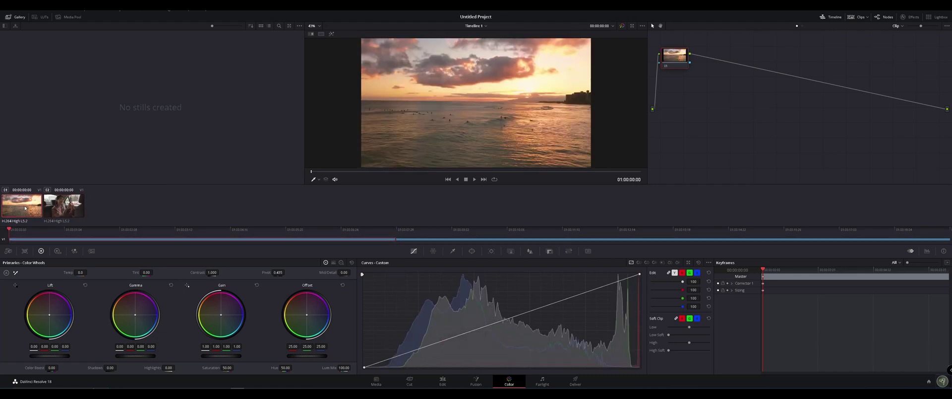
{"action": "left_click", "coordinate": [68, 202]}
{"action": "left_click", "coordinate": [29, 209]}
{"action": "left_click", "coordinate": [69, 210]}
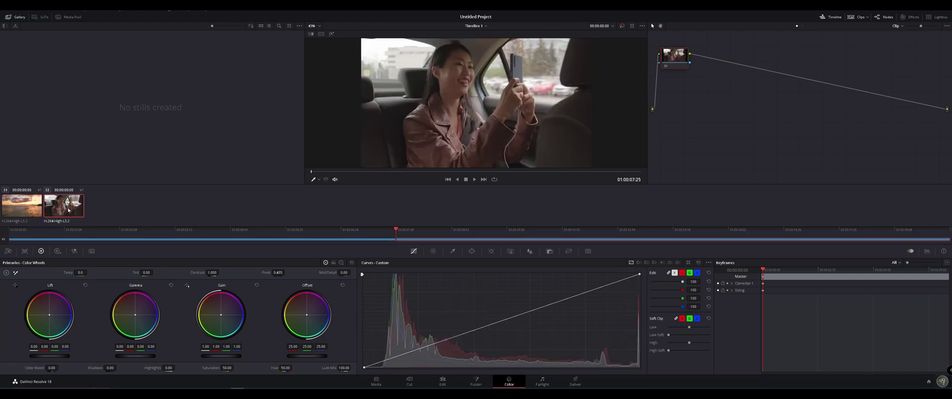
{"action": "left_click", "coordinate": [34, 202]}
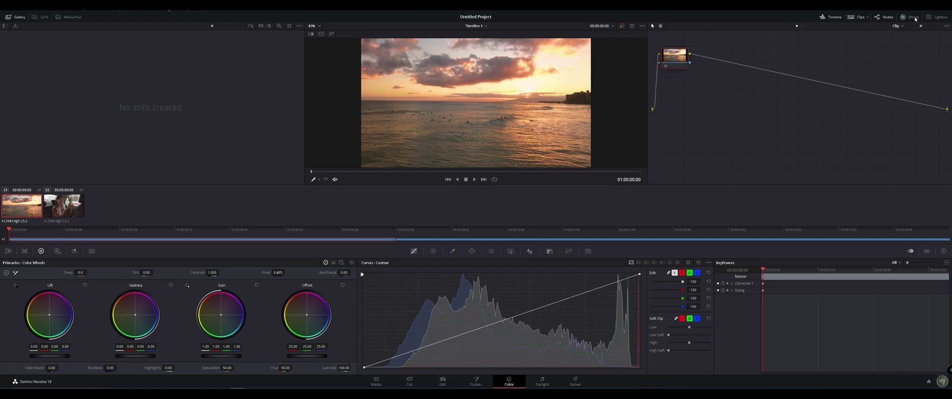
Step: Hide and show the clip thumbnail strip twice to compare the Color page layouts
{"action": "left_click", "coordinate": [862, 18]}
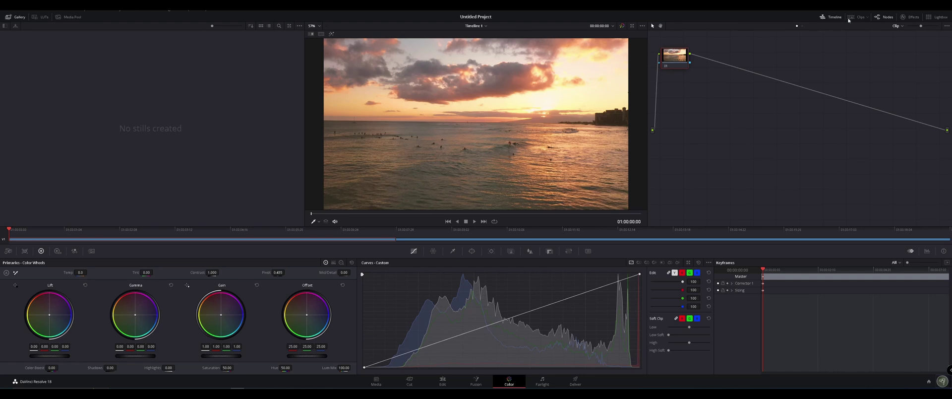
{"action": "left_click", "coordinate": [861, 18]}
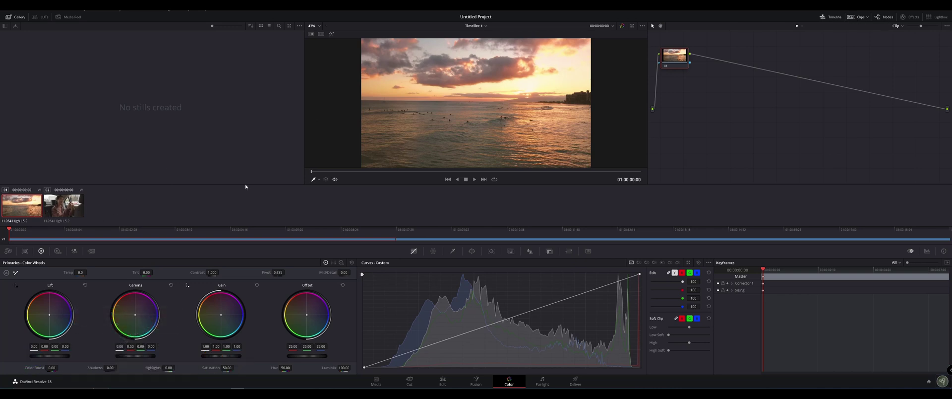
{"action": "left_click", "coordinate": [863, 18]}
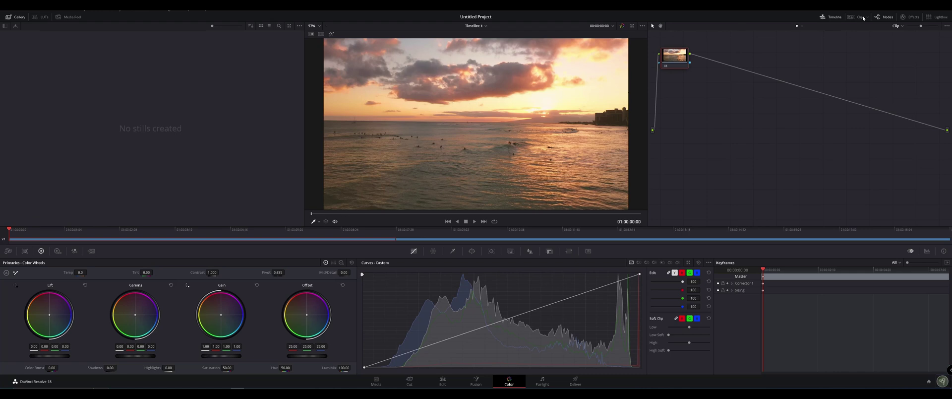
{"action": "left_click", "coordinate": [862, 19]}
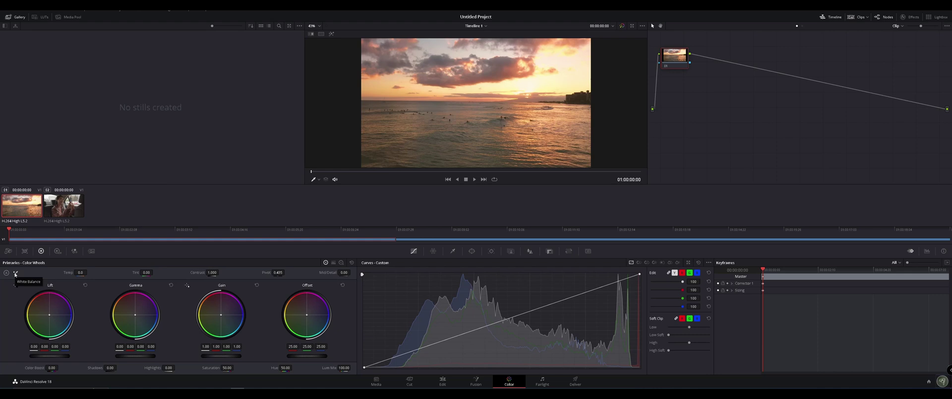
Step: Look through the Color Match, Camera Raw, HDR wheels, RGB Mixer and Motion Effects palettes, returning to the Primaries color wheels
{"action": "left_click", "coordinate": [25, 251]}
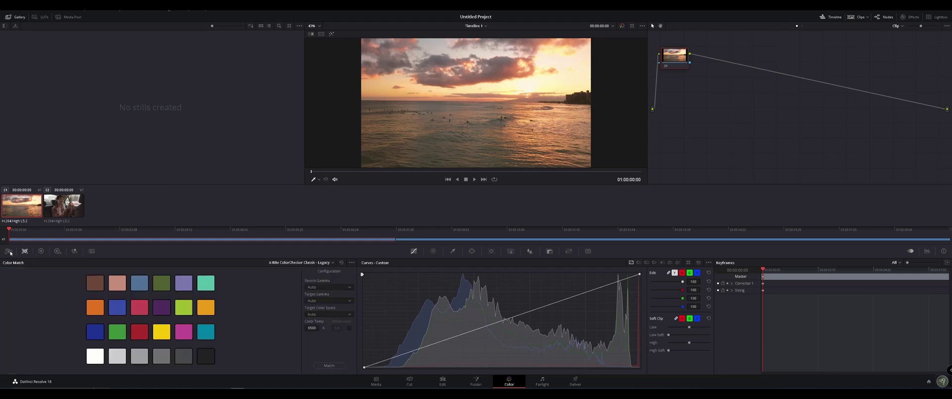
{"action": "left_click", "coordinate": [8, 251]}
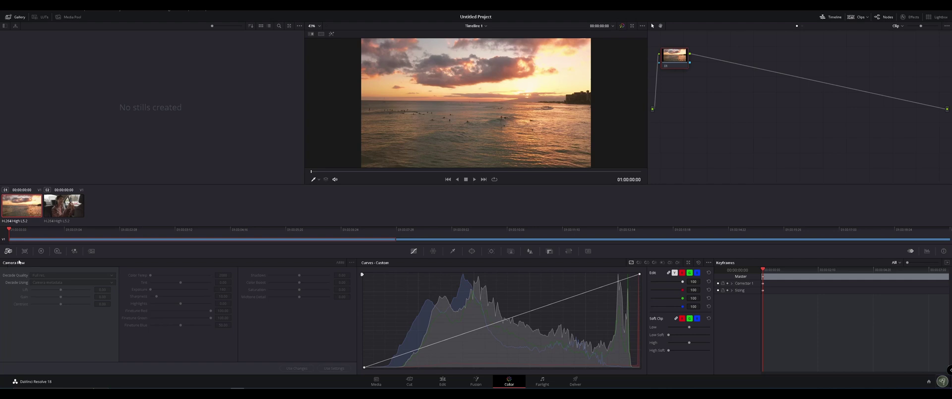
{"action": "left_click", "coordinate": [57, 251]}
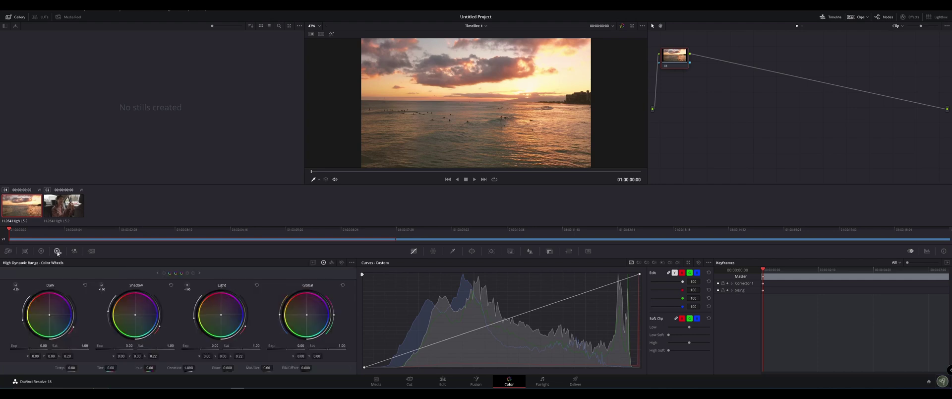
{"action": "left_click", "coordinate": [75, 251]}
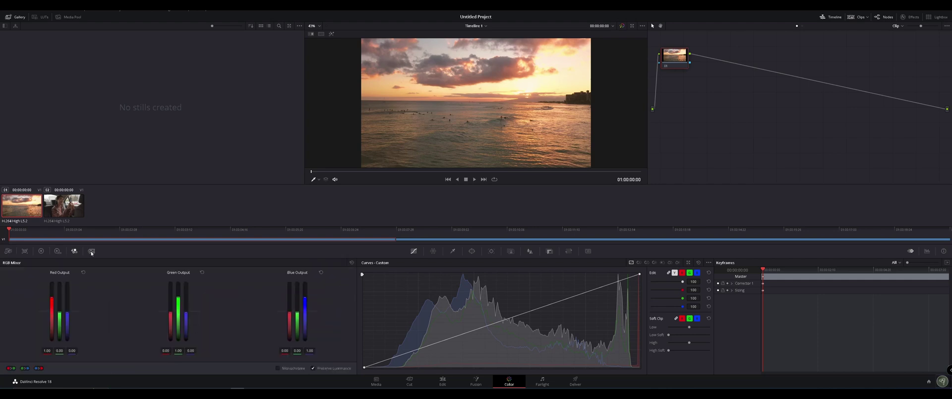
{"action": "left_click", "coordinate": [93, 251]}
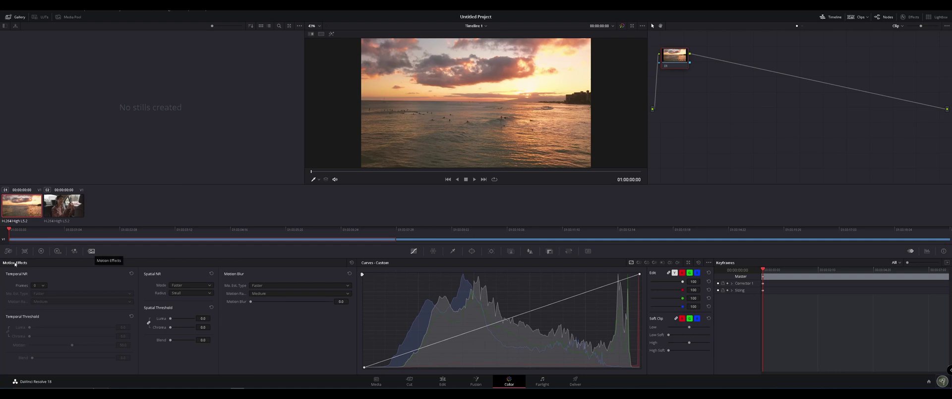
{"action": "left_click", "coordinate": [41, 252]}
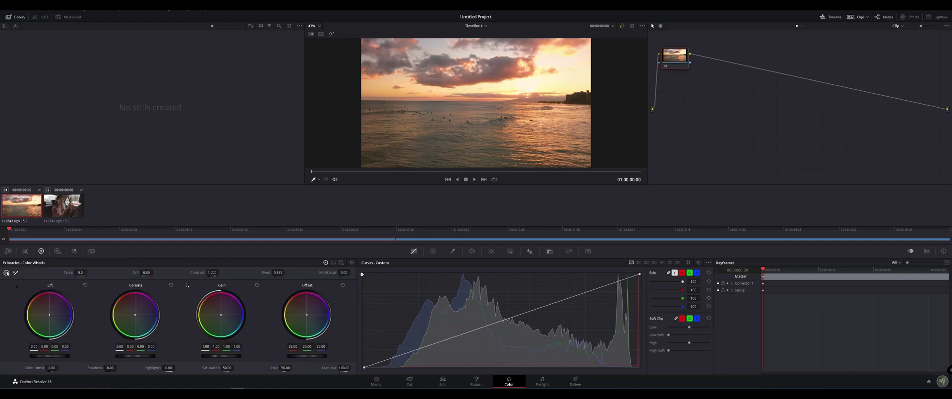
{"action": "left_click", "coordinate": [24, 252]}
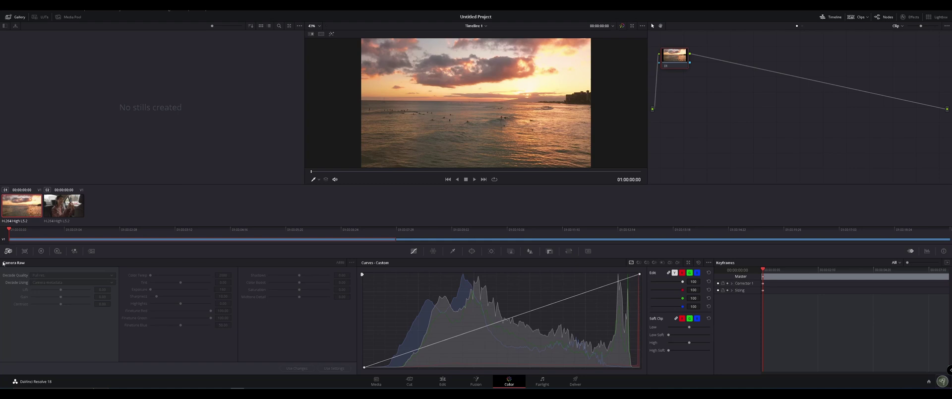
{"action": "left_click", "coordinate": [24, 251]}
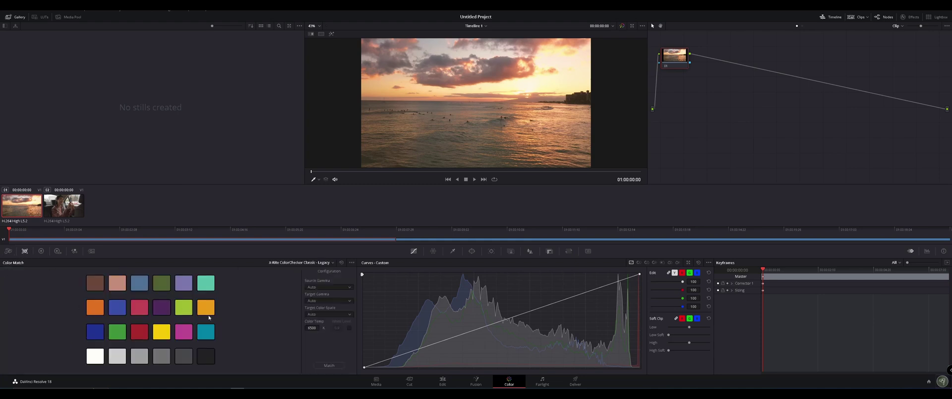
{"action": "left_click", "coordinate": [42, 252]}
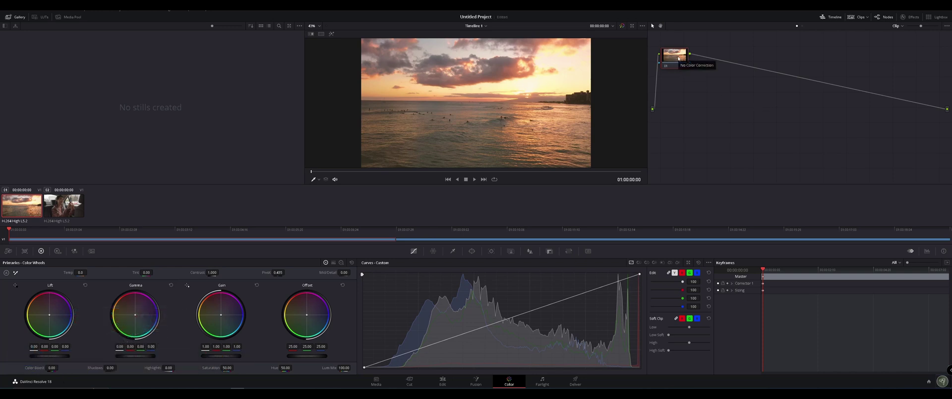
Step: Add a serial node after the sunset clip's first node, and view the new node's Add Node options
{"action": "right_click", "coordinate": [679, 58]}
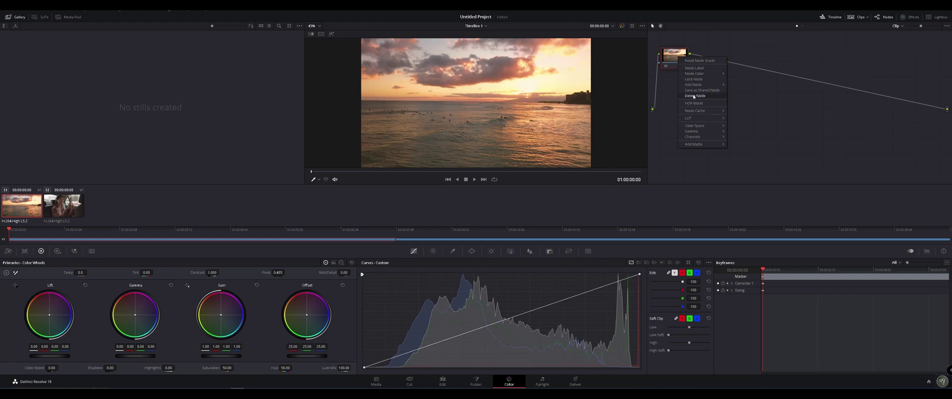
{"action": "mouse_move", "coordinate": [695, 85]}
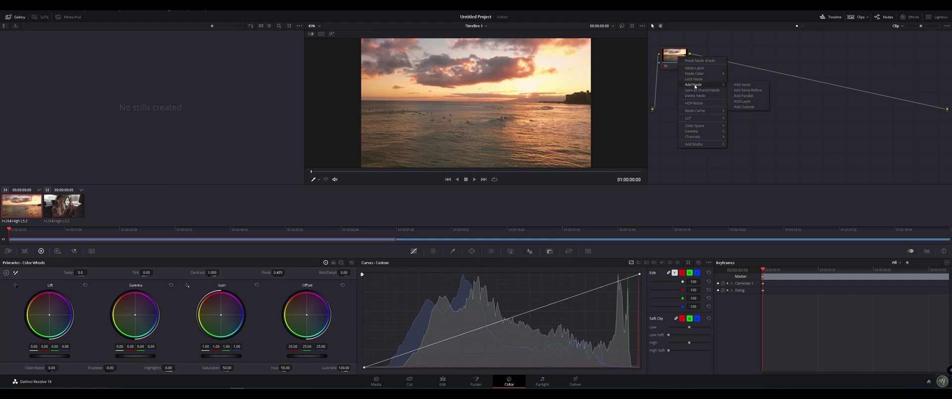
{"action": "left_click", "coordinate": [741, 85]}
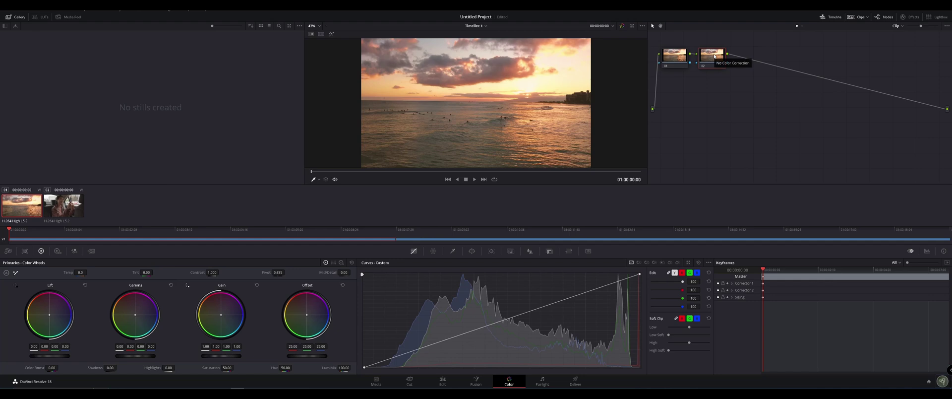
{"action": "right_click", "coordinate": [714, 56]}
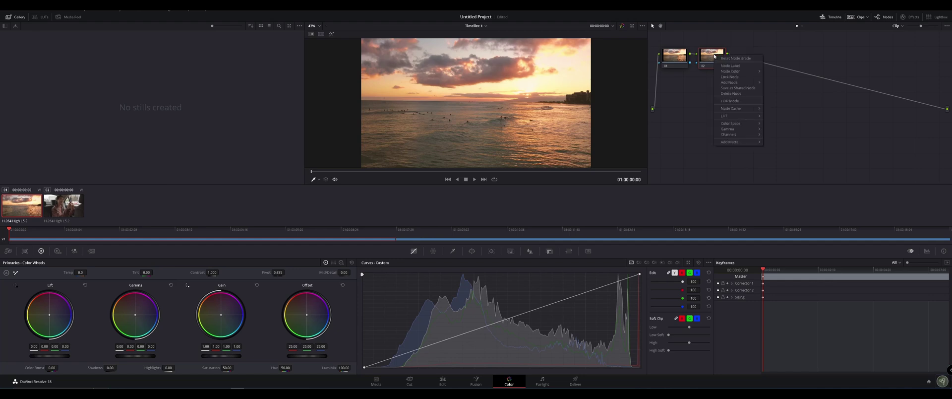
{"action": "mouse_move", "coordinate": [727, 84]}
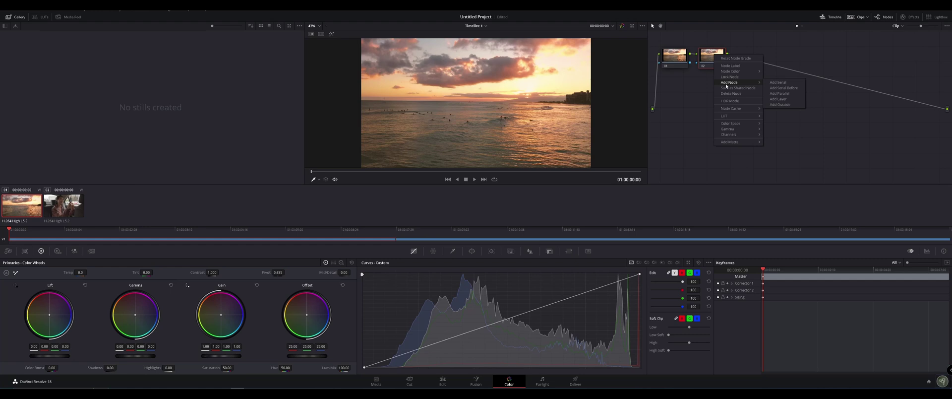
{"action": "left_click", "coordinate": [687, 109]}
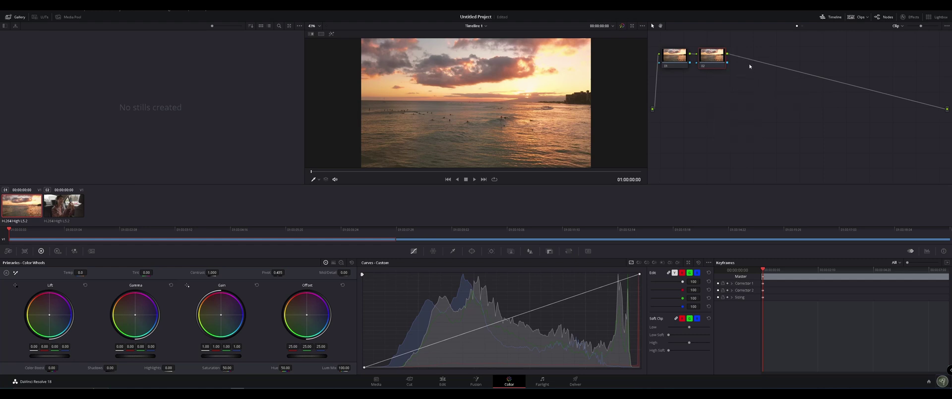
{"action": "key", "text": "ctrl+s"}
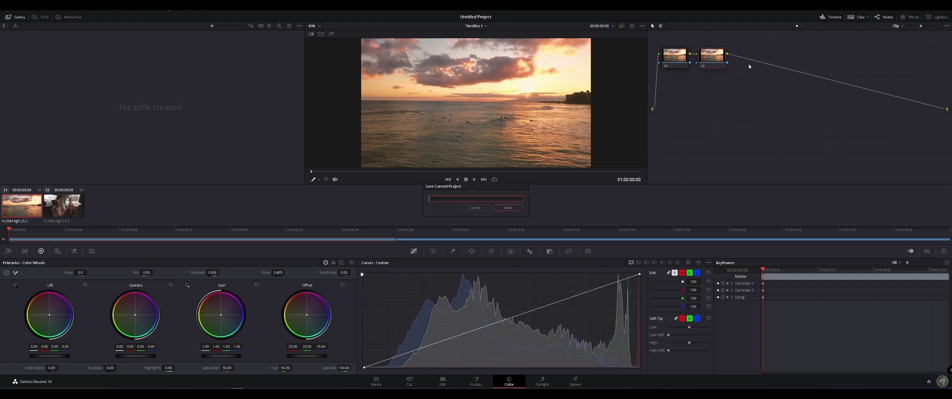
{"action": "left_click", "coordinate": [480, 211]}
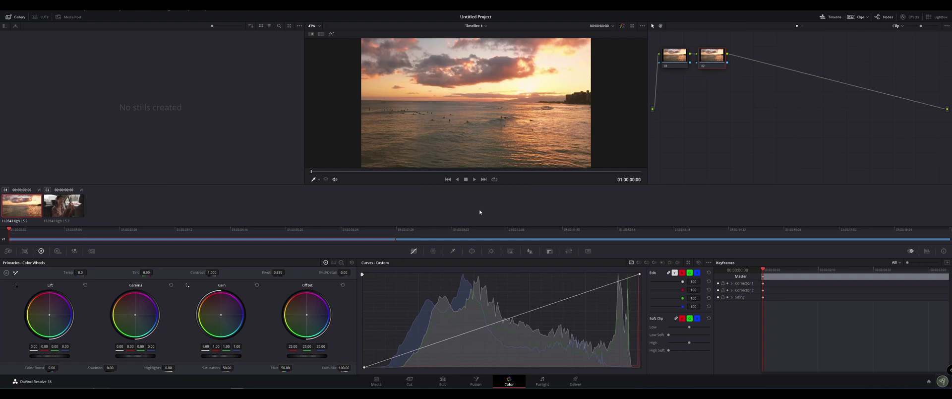
{"action": "key", "text": "Caps_Lock"}
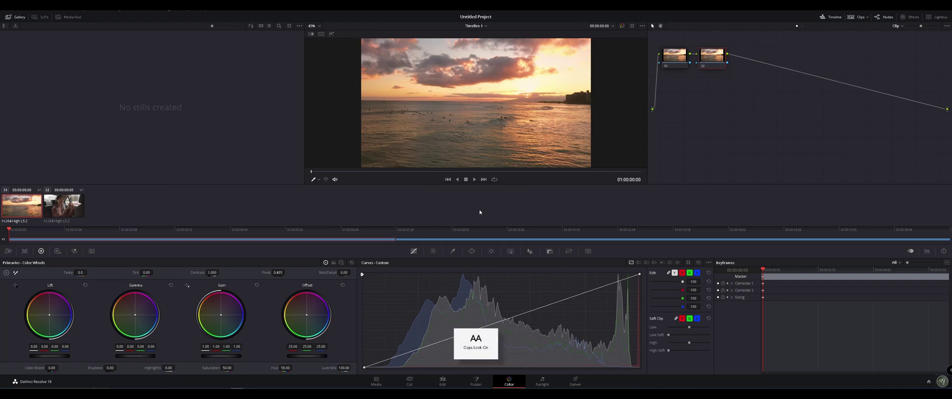
{"action": "key", "text": "Caps_Lock"}
{"action": "key", "text": "ctrl+shift+s"}
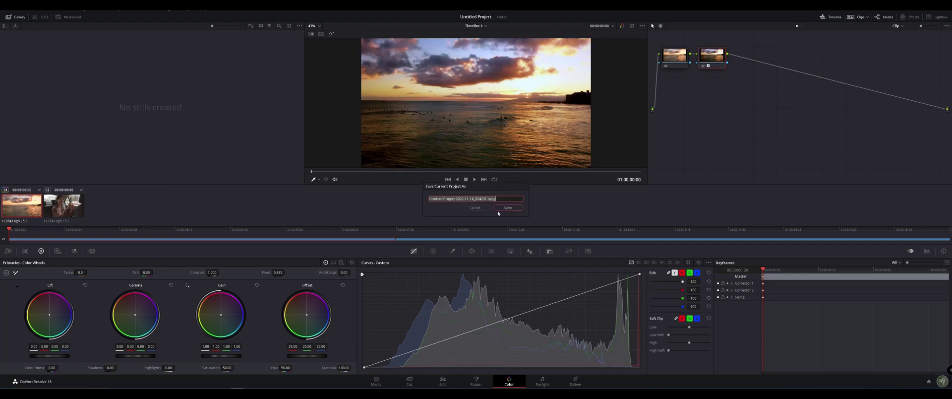
{"action": "left_click", "coordinate": [491, 209]}
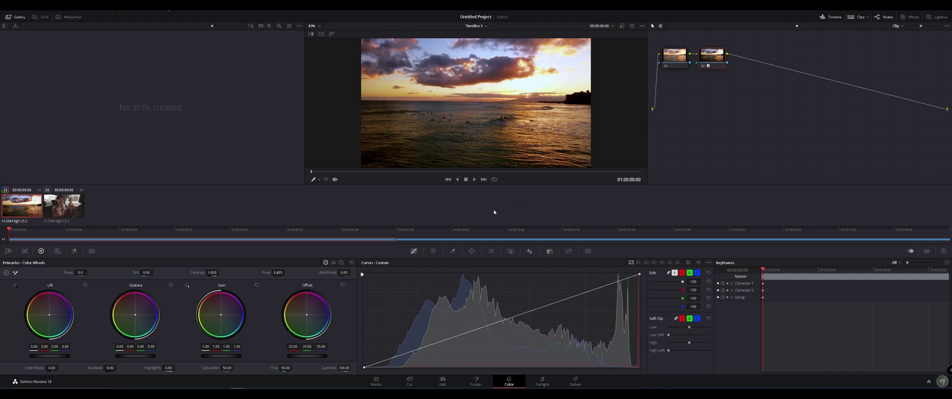
{"action": "key", "text": "alt+s"}
{"action": "key", "text": "Delete"}
Step: Reset the grade on the sunset clip's second node to remove the automatic color correction
{"action": "left_click_drag", "start_coordinate": [716, 58], "coordinate": [715, 58]}
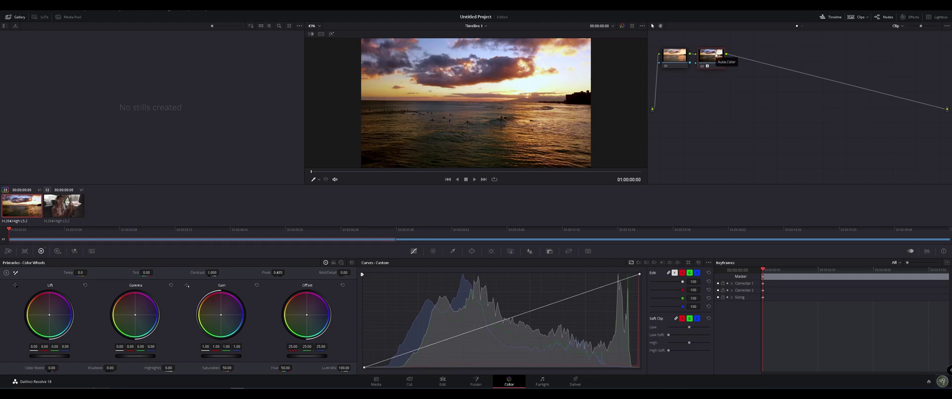
{"action": "right_click", "coordinate": [709, 56]}
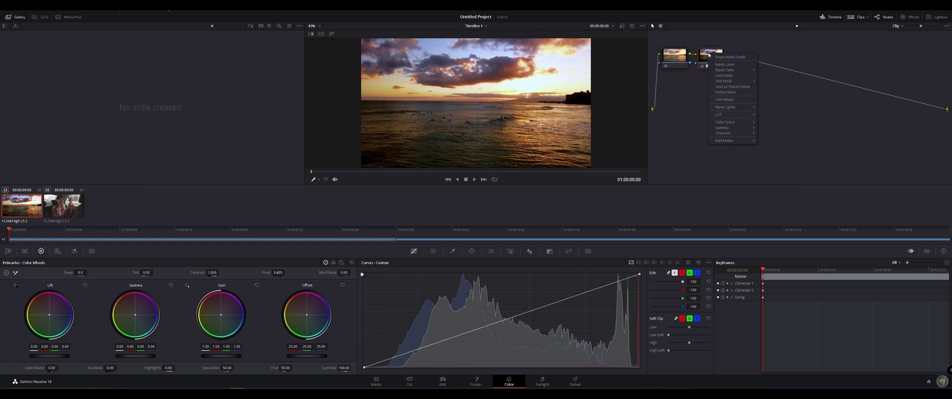
{"action": "left_click", "coordinate": [720, 58]}
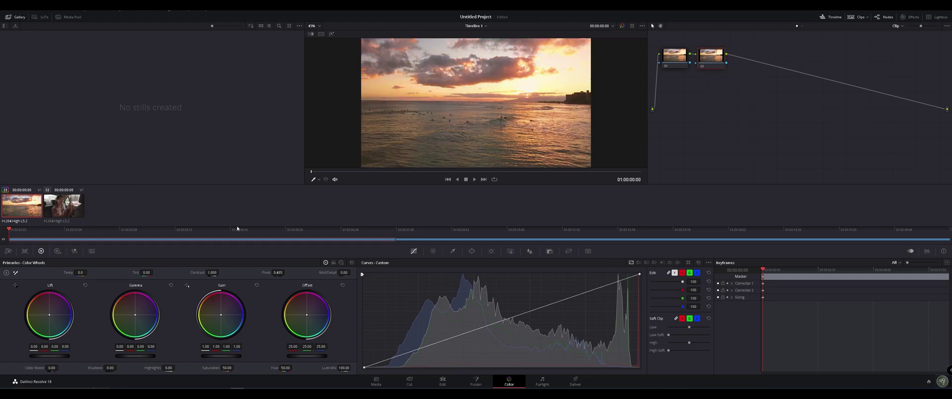
Step: Label the sunset clip's first node "whaite balance" and its second node "contrast"
{"action": "right_click", "coordinate": [673, 52]}
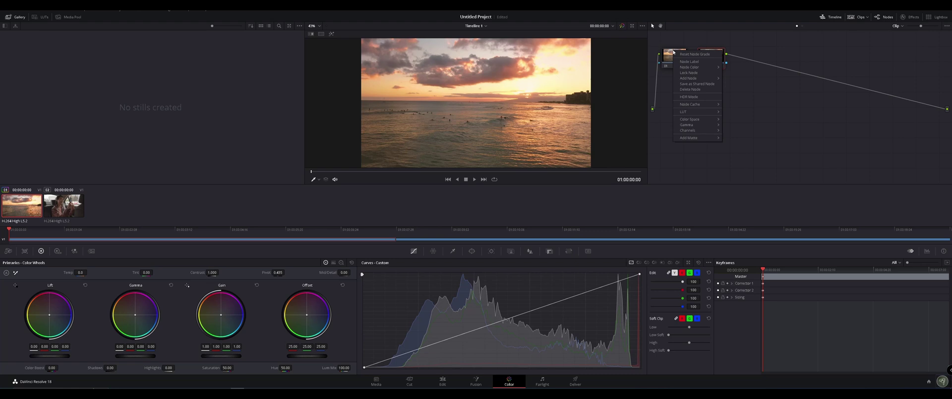
{"action": "left_click", "coordinate": [703, 63]}
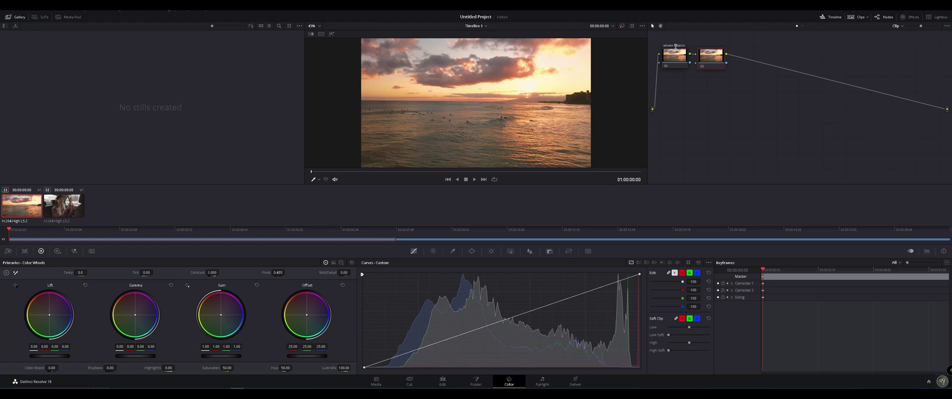
{"action": "right_click", "coordinate": [711, 59]}
{"action": "key", "text": "Escape"}
{"action": "right_click", "coordinate": [714, 55]}
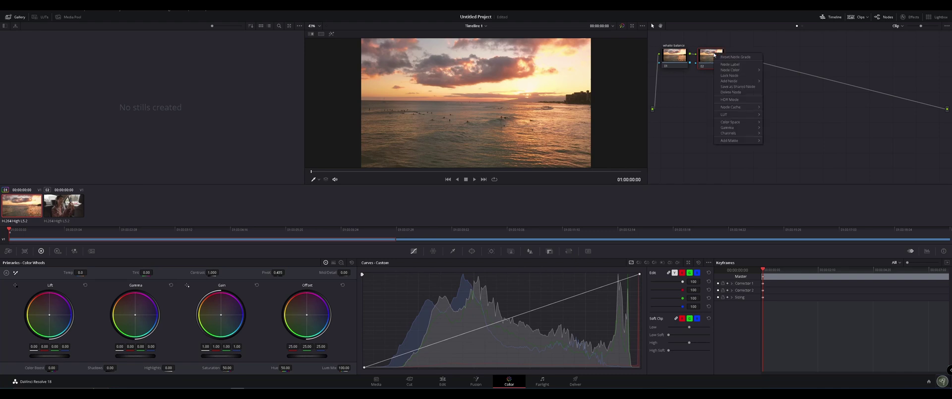
{"action": "key", "text": "Escape"}
{"action": "right_click", "coordinate": [713, 58]}
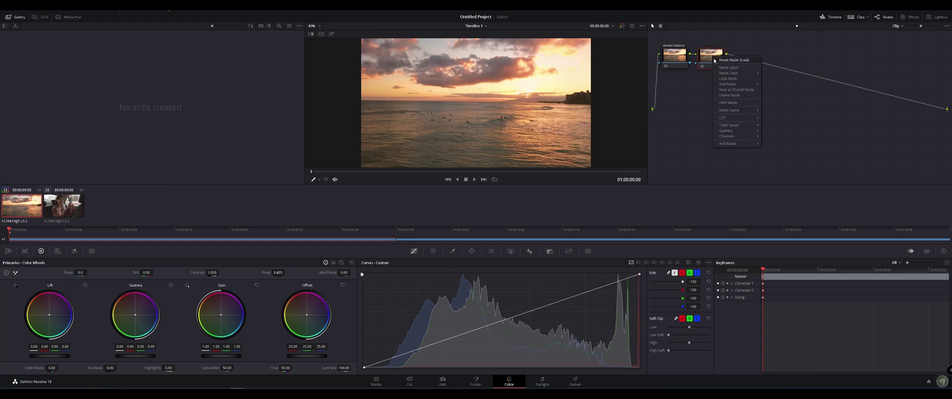
{"action": "key", "text": "Escape"}
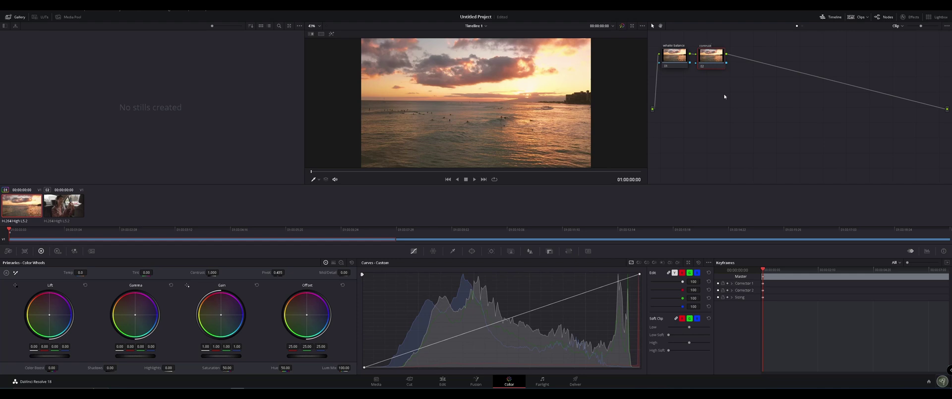
Step: On the first node, set Lift to 0.02 and Gamma to -0.03, lower Gain, raise Contrast, set Mid/Detail to 100 and play back the clip
{"action": "left_click", "coordinate": [673, 61]}
{"action": "left_click_drag", "start_coordinate": [49, 356], "coordinate": [56, 356]}
{"action": "left_click_drag", "start_coordinate": [218, 357], "coordinate": [210, 358]}
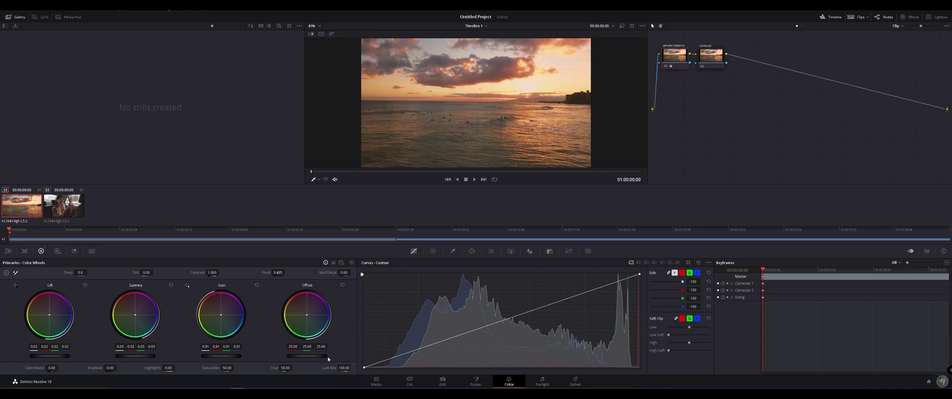
{"action": "left_click_drag", "start_coordinate": [344, 273], "coordinate": [382, 272]}
{"action": "left_click", "coordinate": [475, 179]}
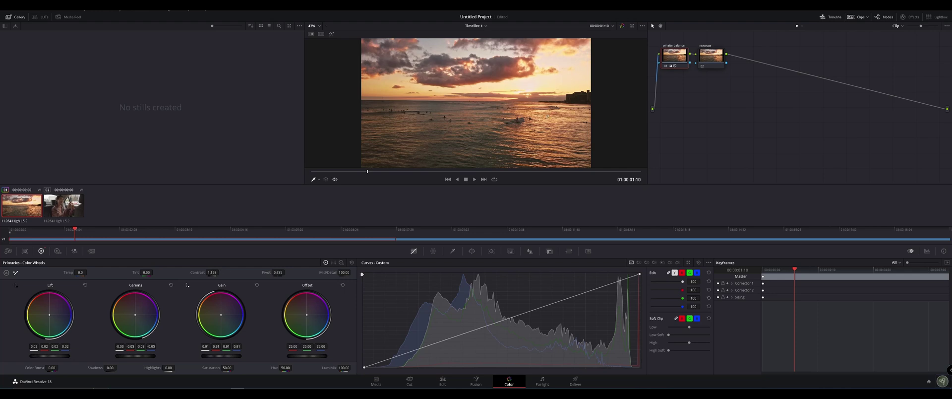
Step: Raise the first node's master Gain slightly, and compare the image with the node disabled and enabled
{"action": "key", "text": "ctrl+s"}
{"action": "left_click_drag", "start_coordinate": [221, 355], "coordinate": [233, 355]}
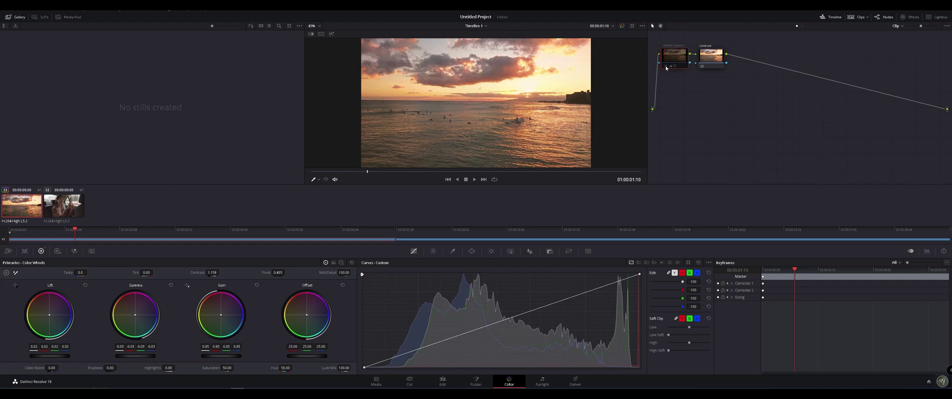
{"action": "key", "text": "ctrl+d"}
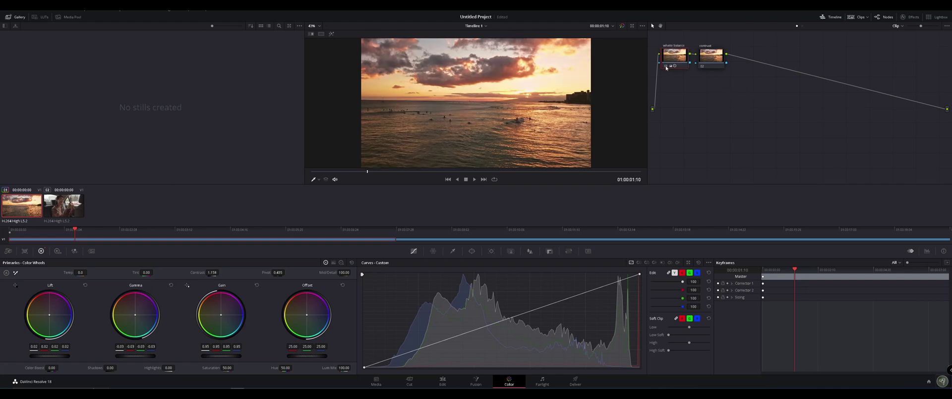
Step: On the contrast node, set Saturation to 58.60, Shadows to -11.50 and Highlights to 17.00, and compare the image with the nodes disabled and enabled
{"action": "left_click", "coordinate": [712, 58]}
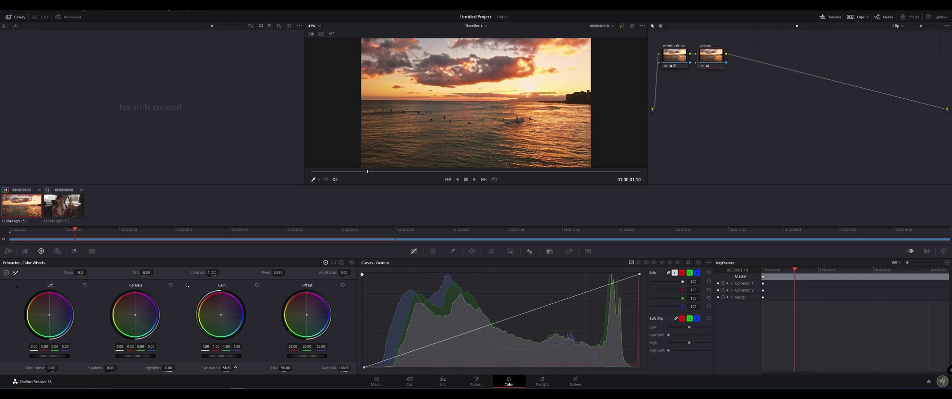
{"action": "left_click_drag", "start_coordinate": [169, 367], "coordinate": [176, 368]}
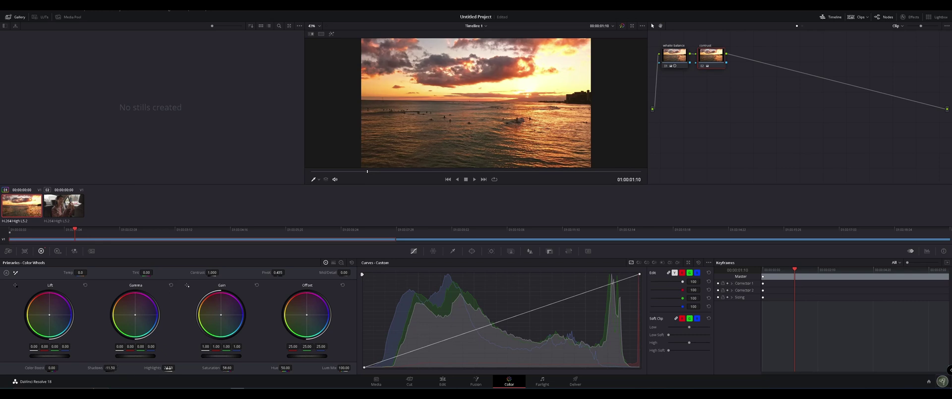
{"action": "left_click", "coordinate": [667, 66]}
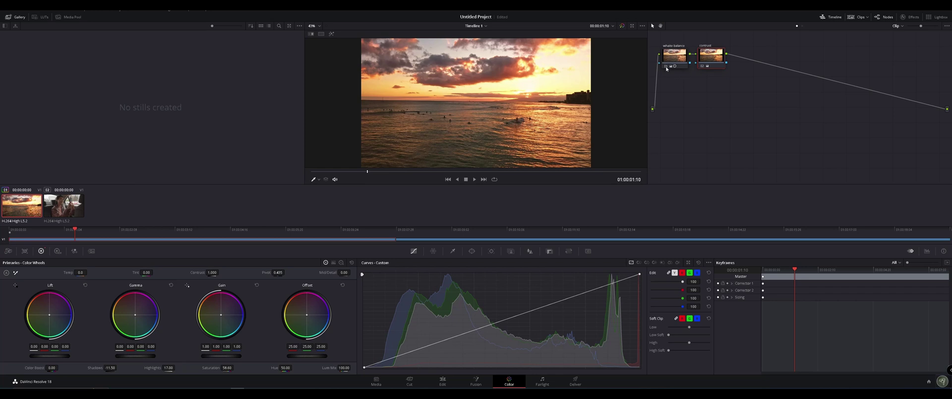
{"action": "left_click", "coordinate": [704, 67]}
{"action": "left_click", "coordinate": [704, 67]}
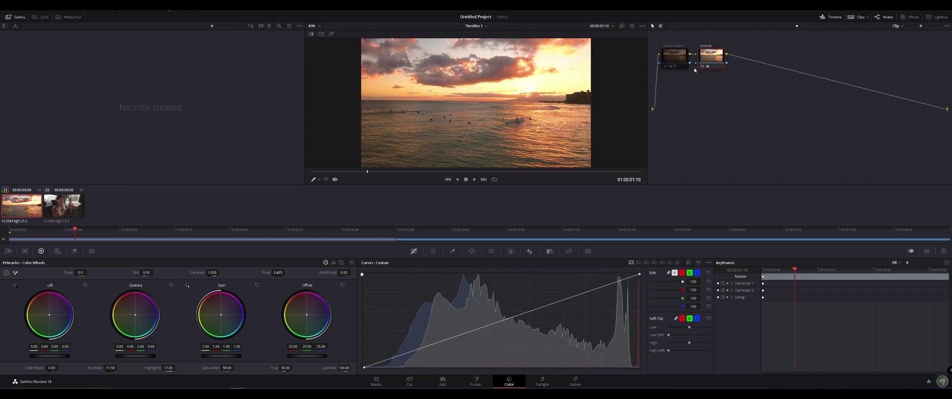
{"action": "left_click", "coordinate": [666, 66]}
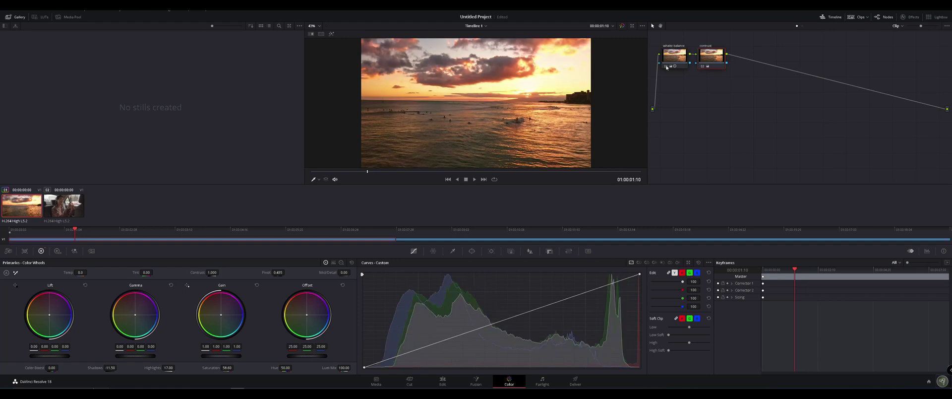
{"action": "left_click", "coordinate": [465, 180]}
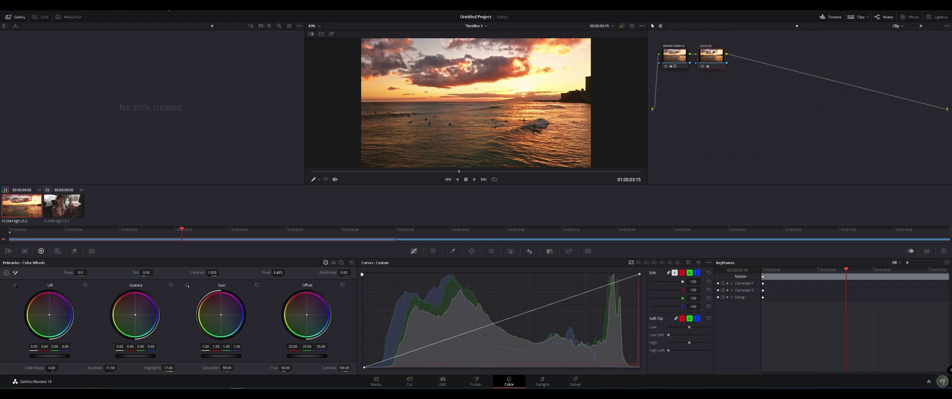
Step: Delete the contrast node from the sunset clip and reset the grade on the remaining white balance node
{"action": "key", "text": "Delete"}
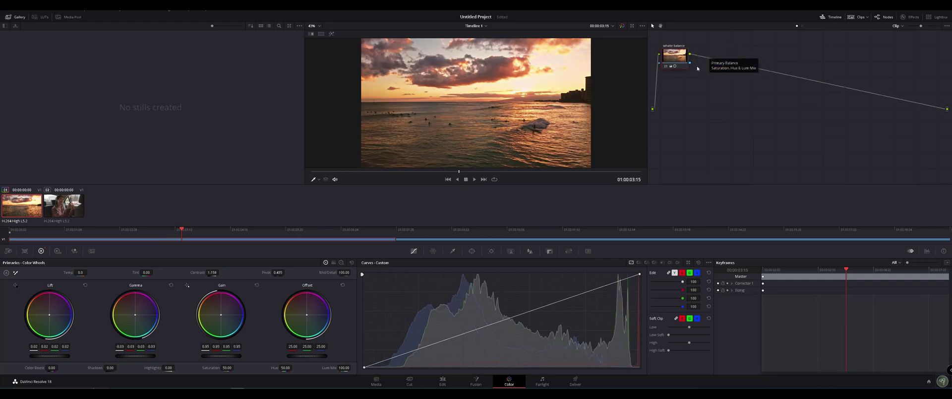
{"action": "right_click", "coordinate": [673, 57]}
{"action": "left_click", "coordinate": [689, 75]}
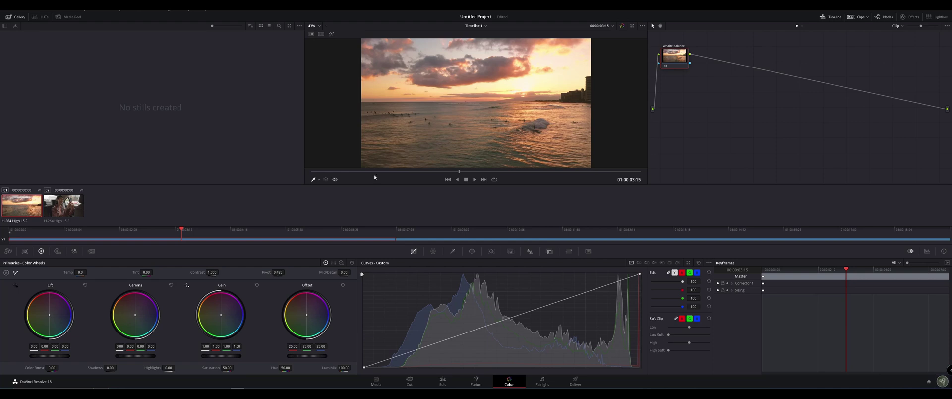
Step: Try automatic color balance on the white balance node, preview the clip, and reset the node's grade
{"action": "left_click", "coordinate": [5, 272]}
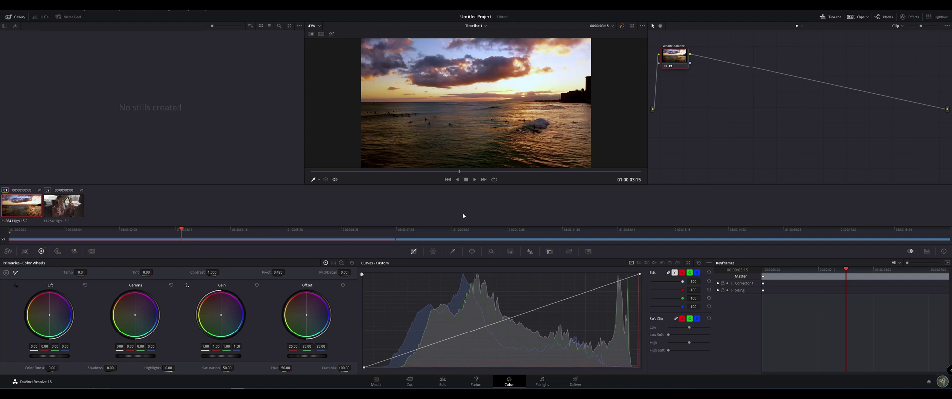
{"action": "left_click", "coordinate": [466, 179]}
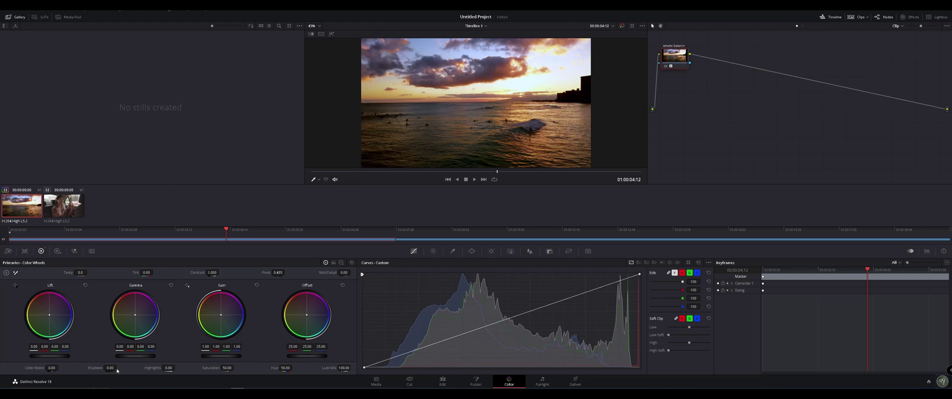
{"action": "right_click", "coordinate": [673, 59]}
{"action": "left_click", "coordinate": [698, 61]}
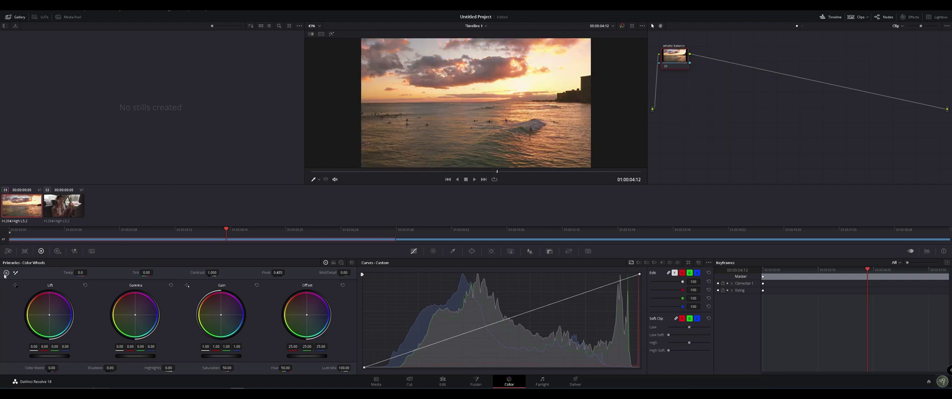
Step: Try automatic color balance from the frame at 01:00:07:09 and undo it
{"action": "left_click_drag", "start_coordinate": [226, 230], "coordinate": [371, 239]}
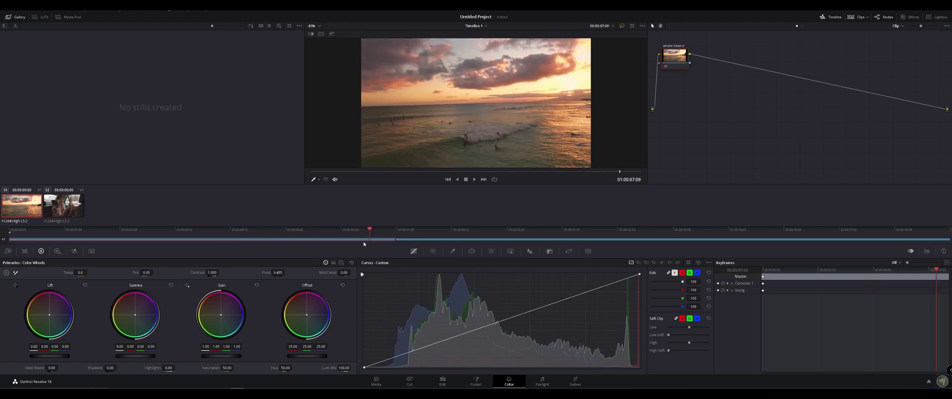
{"action": "left_click", "coordinate": [6, 272]}
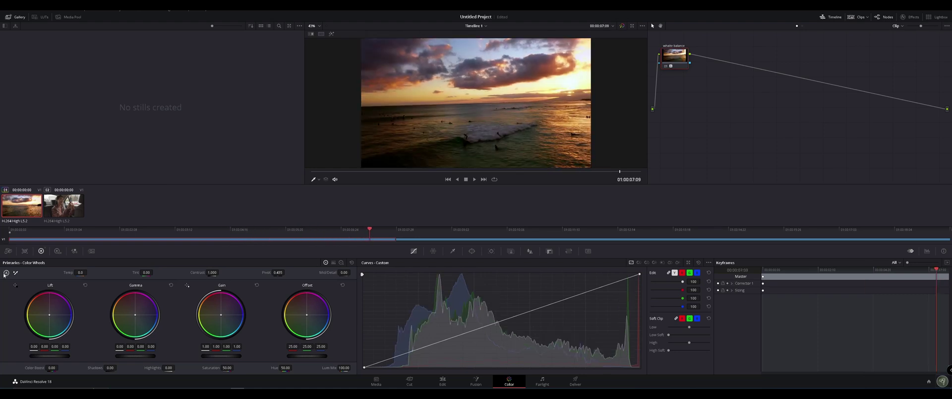
{"action": "key", "text": "ctrl+z"}
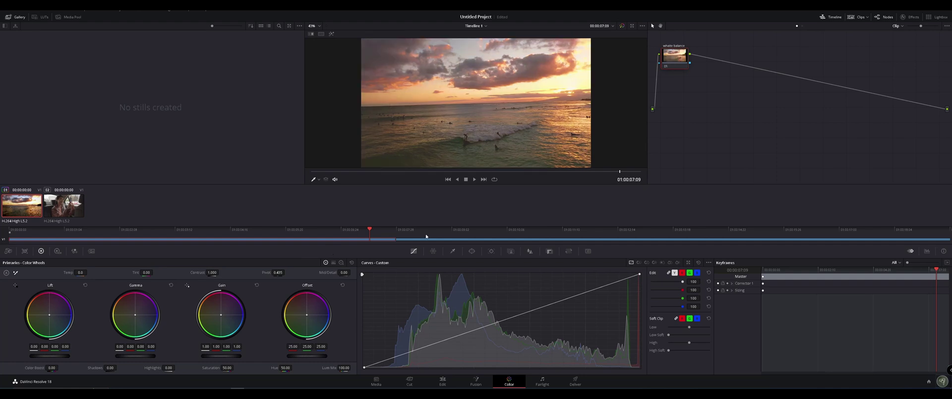
Step: Apply automatic color balance to the white balance node from the sunset clip's frame at 01:00:01:24
{"action": "left_click_drag", "start_coordinate": [370, 231], "coordinate": [100, 248]}
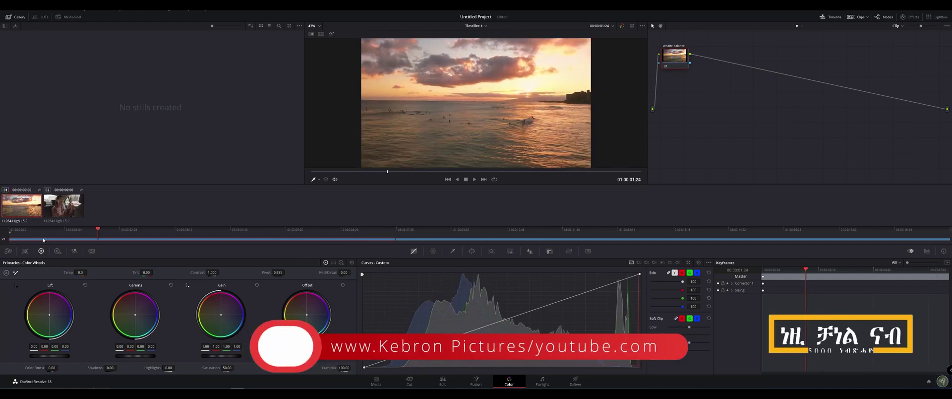
{"action": "left_click", "coordinate": [7, 273]}
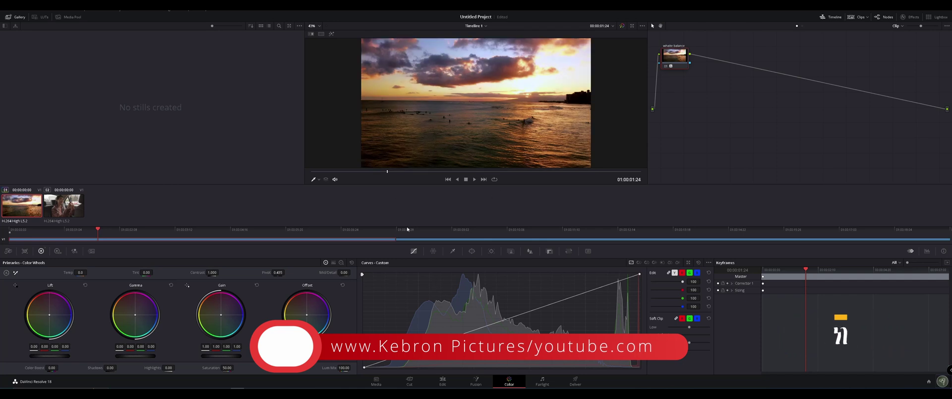
Step: Add a serial node after the white balance node, set its Contrast to 0.774, and play back the sunset clip
{"action": "right_click", "coordinate": [688, 58]}
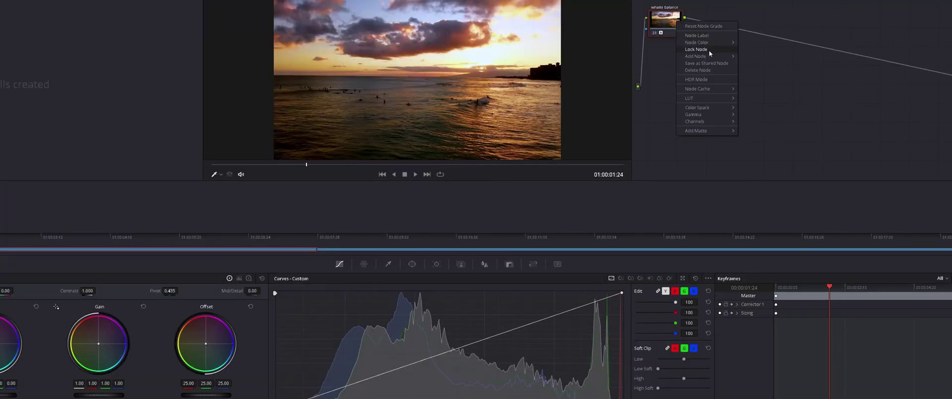
{"action": "mouse_move", "coordinate": [710, 56]}
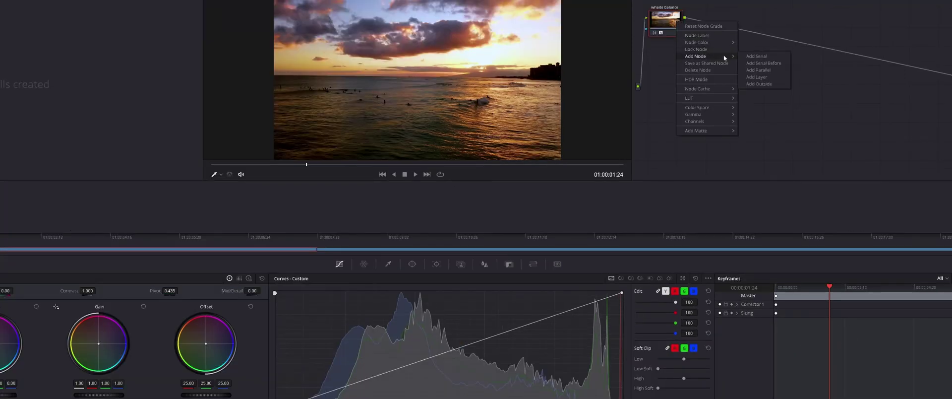
{"action": "left_click", "coordinate": [758, 55]}
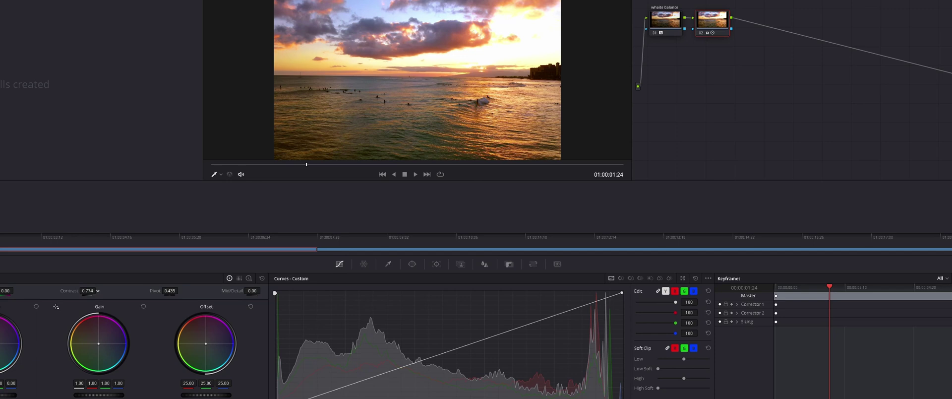
{"action": "left_click", "coordinate": [415, 174]}
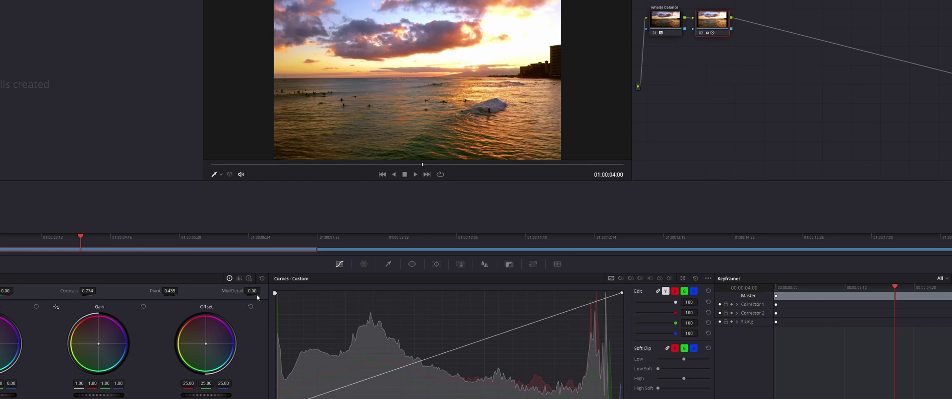
Step: Go to the clip of the woman in the car, preview it, and reset its node's grade
{"action": "key", "text": "Down"}
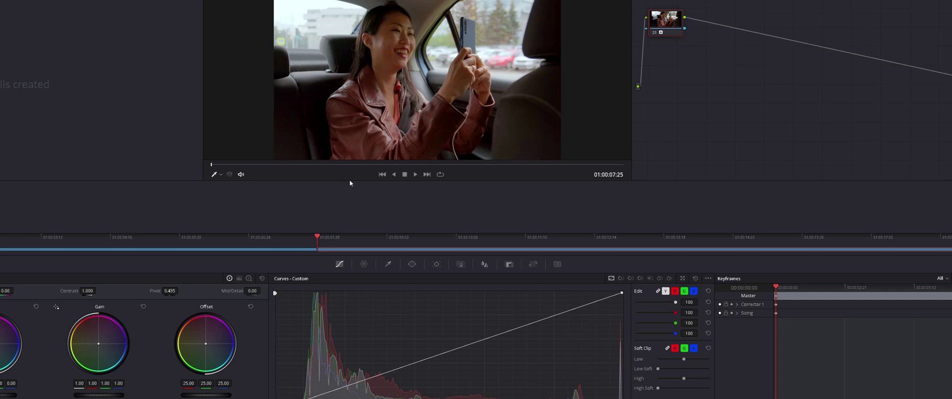
{"action": "left_click", "coordinate": [416, 174]}
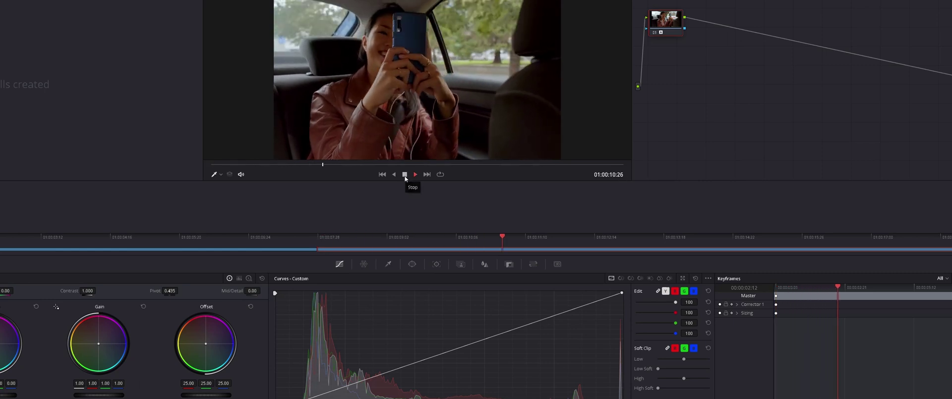
{"action": "left_click", "coordinate": [409, 174]}
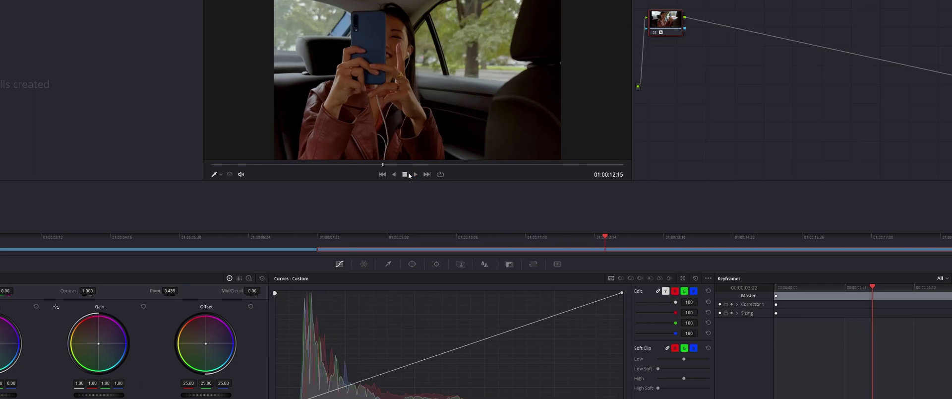
{"action": "right_click", "coordinate": [665, 13]}
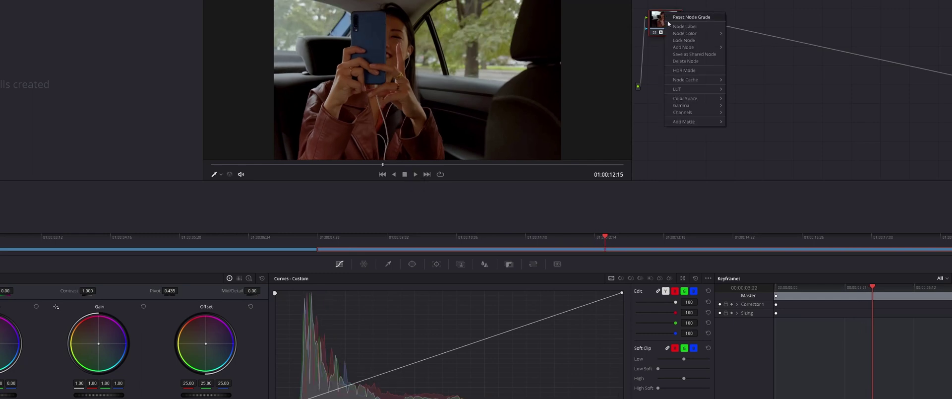
{"action": "left_click", "coordinate": [674, 18]}
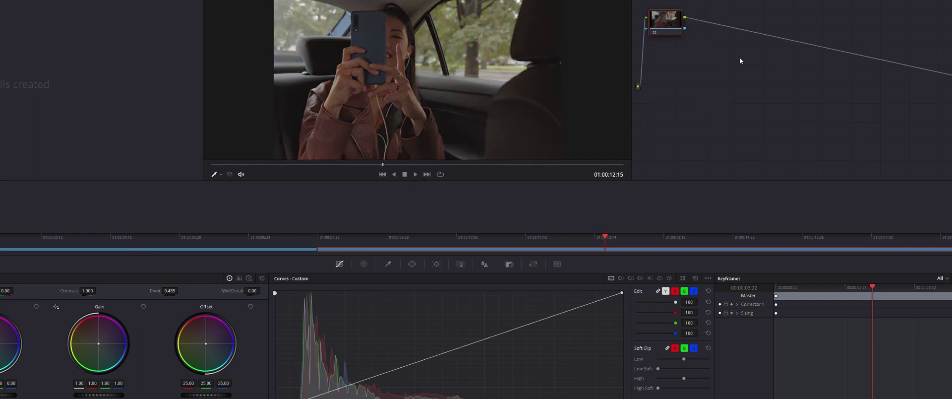
Step: Add a serial node after the first node of the car clip
{"action": "right_click", "coordinate": [670, 17]}
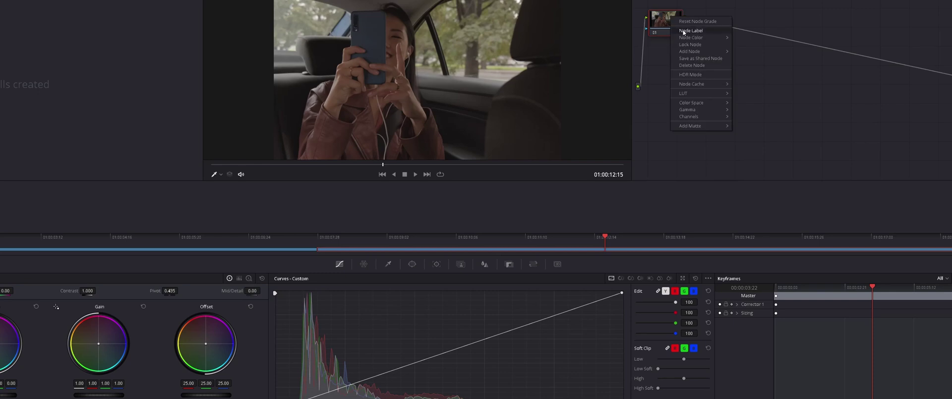
{"action": "mouse_move", "coordinate": [689, 51]}
{"action": "left_click", "coordinate": [757, 51]}
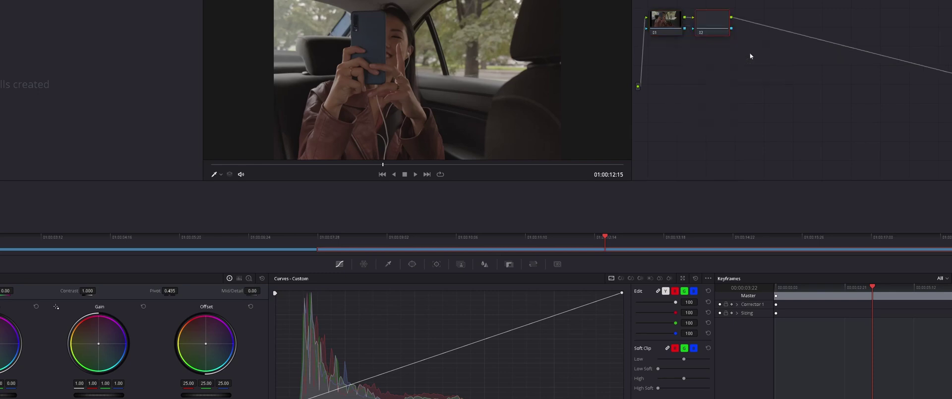
Step: In the first node, adjust the Tint and set Contrast to 1.216, Pivot 0.663, Mid/Detail -20.50, Gain 1.06 and Offset 26.45
{"action": "left_click", "coordinate": [670, 19]}
{"action": "left_click_drag", "start_coordinate": [252, 291], "coordinate": [180, 290]}
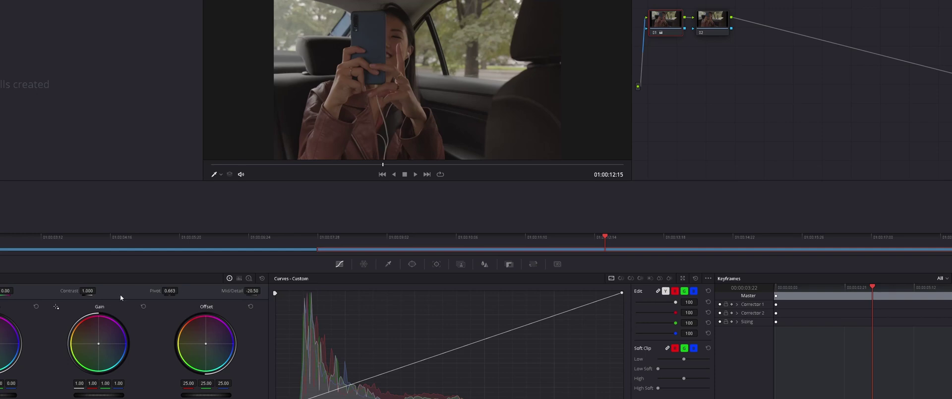
{"action": "left_click_drag", "start_coordinate": [87, 291], "coordinate": [95, 291]}
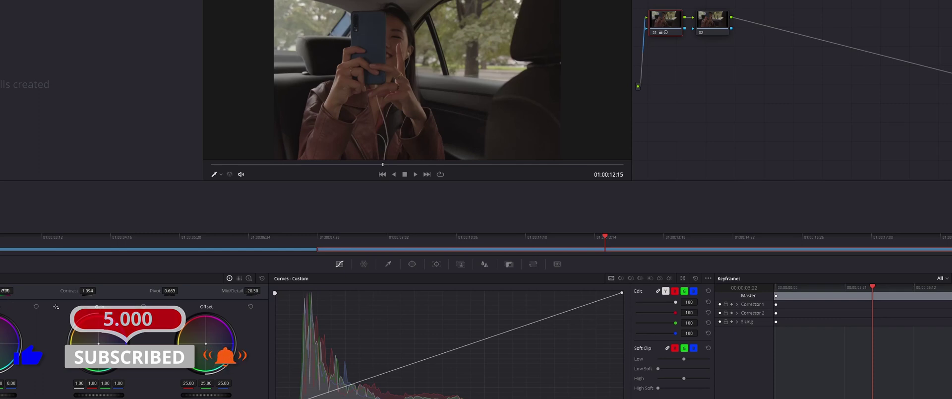
{"action": "left_click_drag", "start_coordinate": [5, 290], "coordinate": [9, 291]}
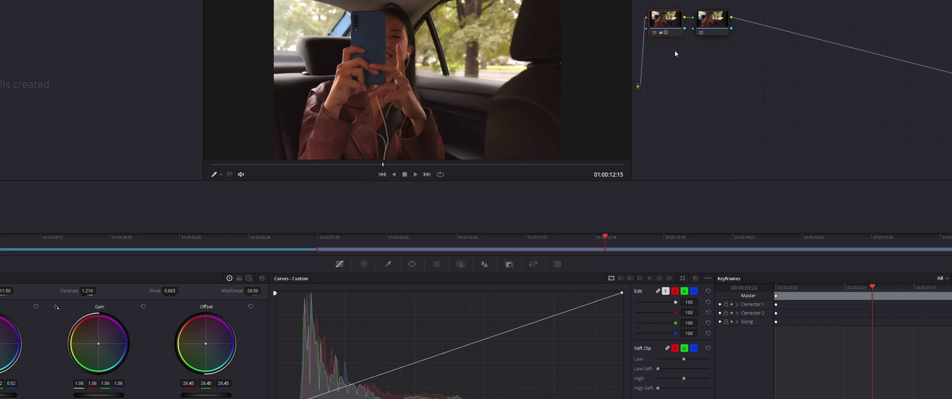
{"action": "left_click", "coordinate": [653, 32]}
Step: In the second node, shift the red, green and blue Offset to 24.10, 25.08, 25.82 and Gain to 1.01, 0.99, 1.10
{"action": "left_click", "coordinate": [713, 20]}
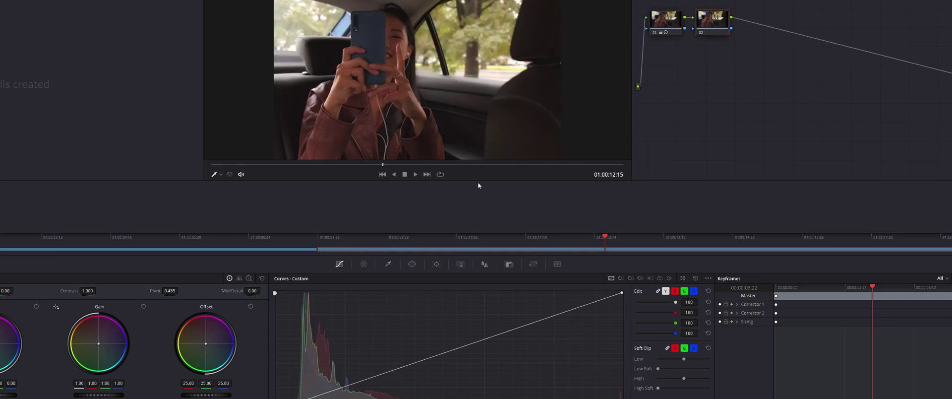
{"action": "left_click", "coordinate": [416, 174]}
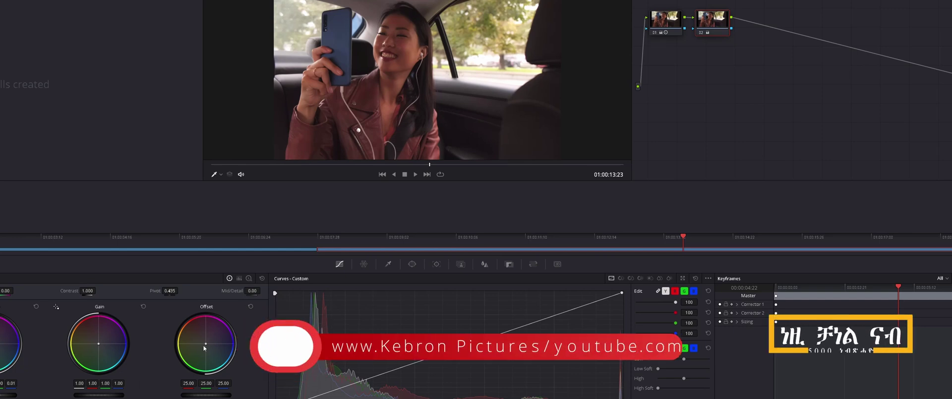
{"action": "left_click_drag", "start_coordinate": [203, 344], "coordinate": [207, 346]}
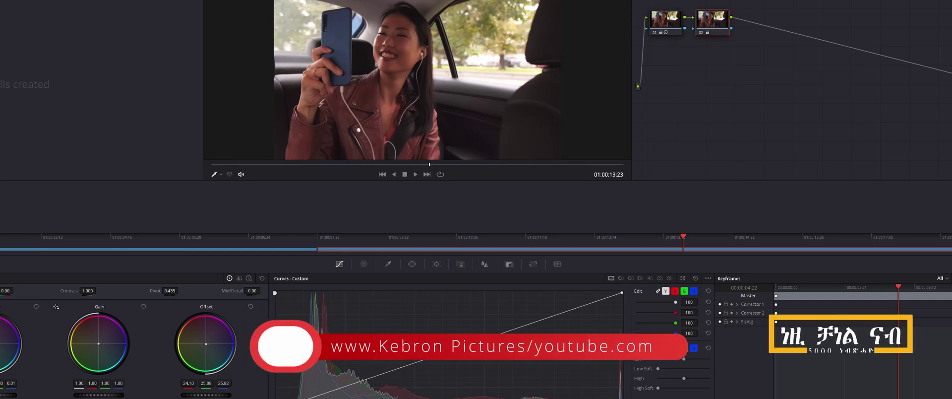
{"action": "left_click_drag", "start_coordinate": [100, 343], "coordinate": [101, 343]}
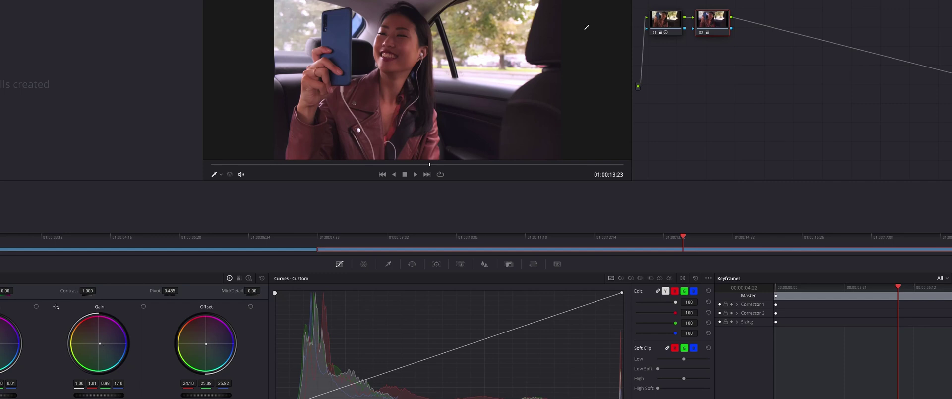
Step: Compare the car clip before and after grading by disabling and re-enabling both nodes
{"action": "left_click", "coordinate": [701, 34]}
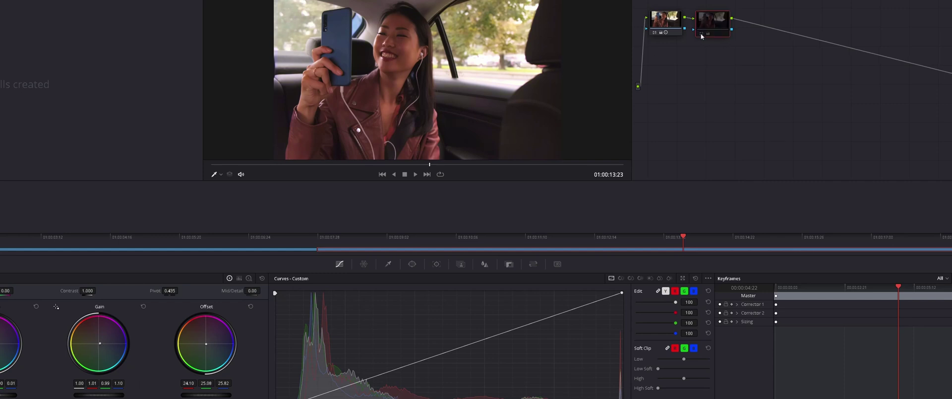
{"action": "left_click", "coordinate": [656, 31]}
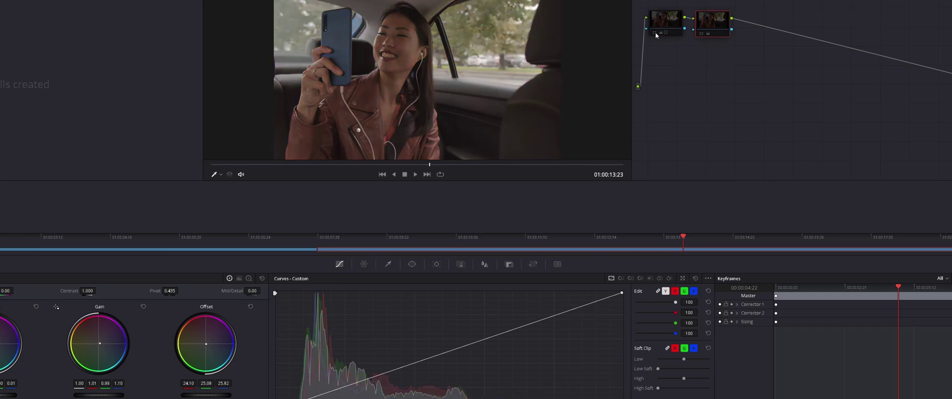
{"action": "left_click", "coordinate": [656, 31]}
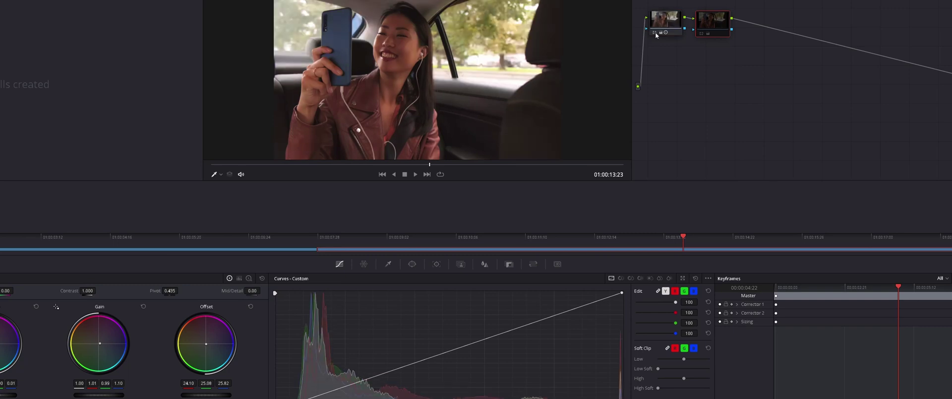
{"action": "left_click", "coordinate": [702, 37]}
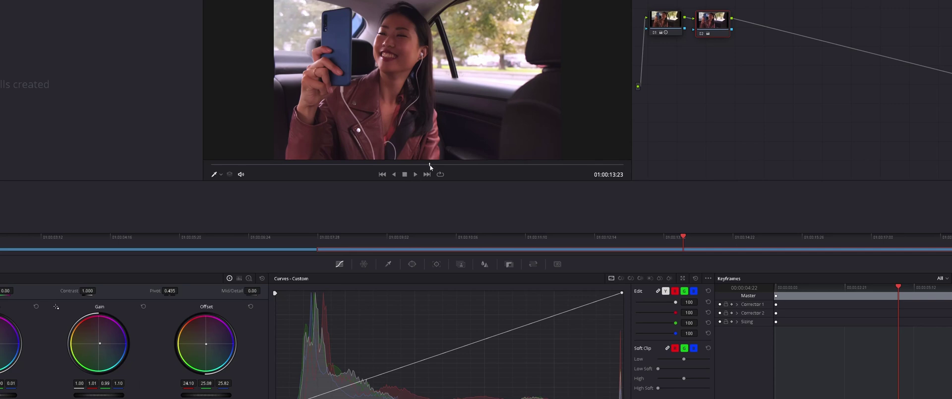
Step: Play back the graded car clip from near its start and stop playback
{"action": "left_click", "coordinate": [265, 164]}
{"action": "left_click", "coordinate": [415, 174]}
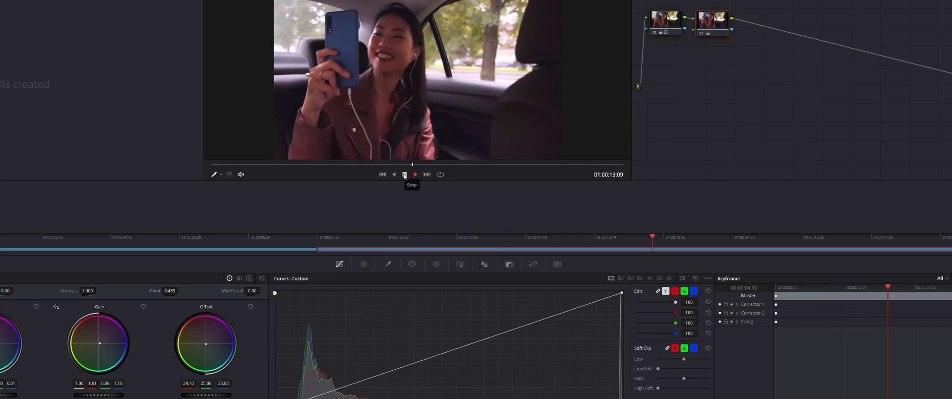
{"action": "left_click", "coordinate": [405, 175]}
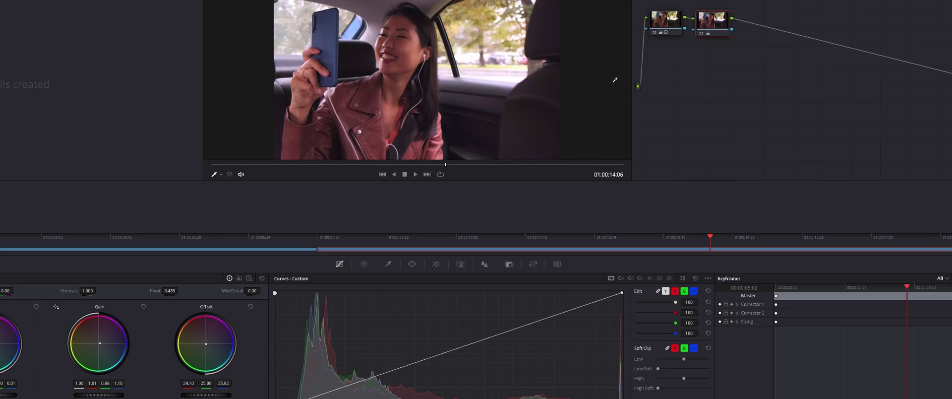
Step: Try the Canon Log to Video LUT on the second node and undo it
{"action": "right_click", "coordinate": [716, 17]}
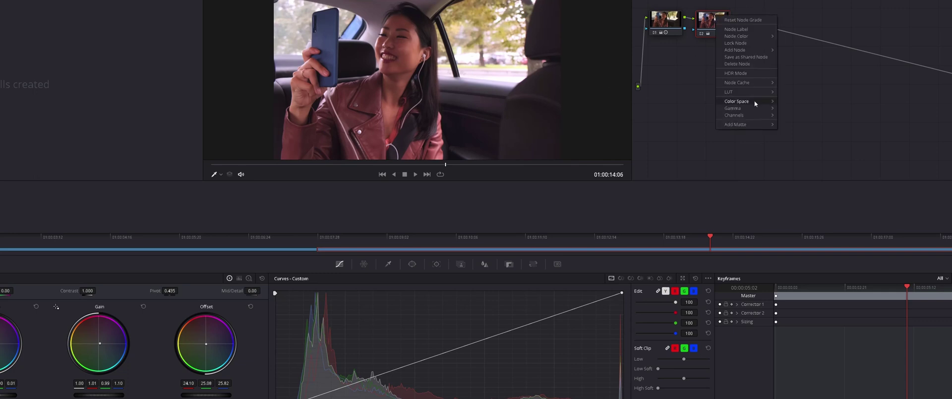
{"action": "mouse_move", "coordinate": [743, 92]}
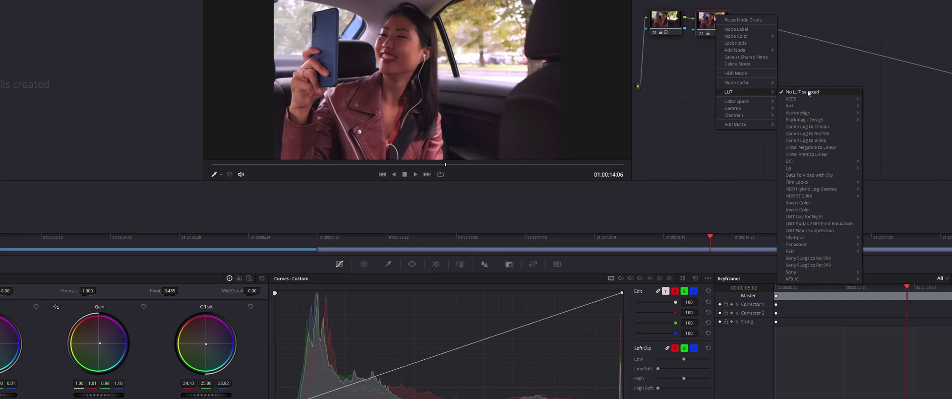
{"action": "left_click", "coordinate": [802, 141]}
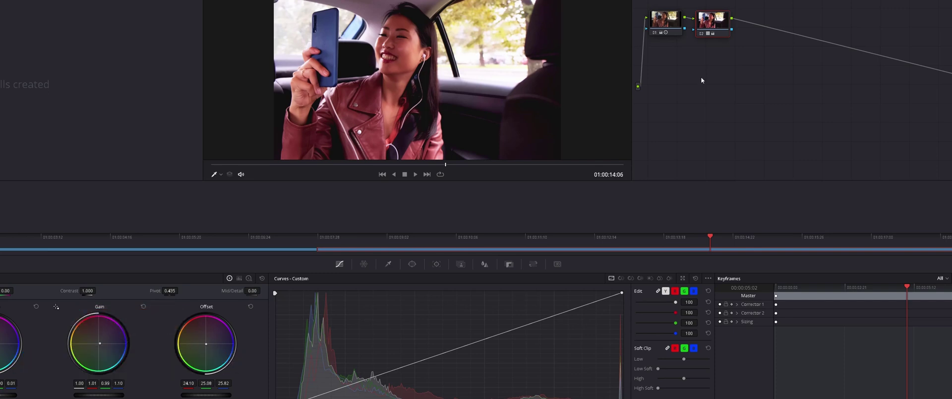
{"action": "key", "text": "ctrl+z"}
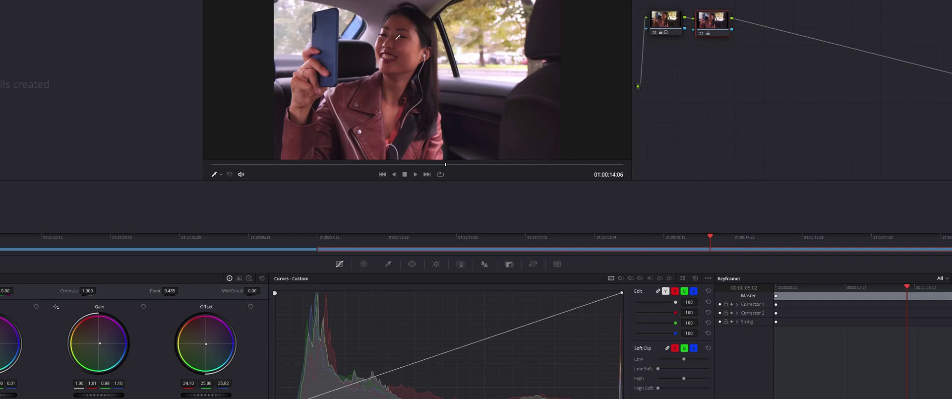
Step: Try the RED Log3G10 to REC709 low-contrast LUT on the second node and undo it
{"action": "right_click", "coordinate": [713, 22]}
{"action": "mouse_move", "coordinate": [731, 99]}
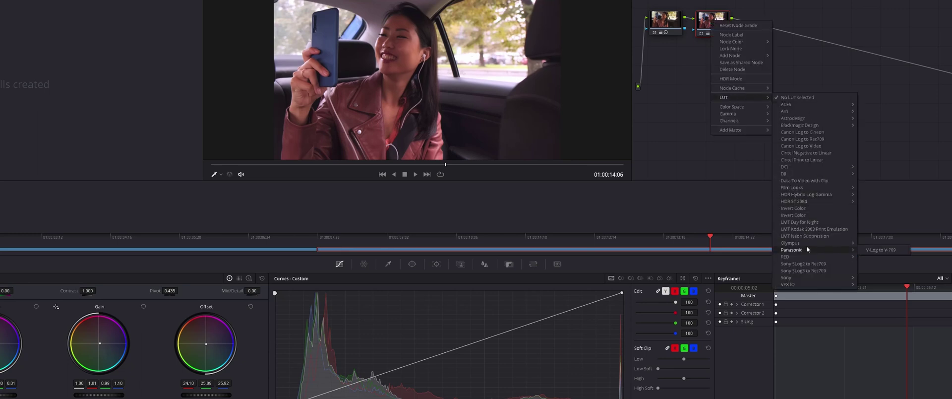
{"action": "mouse_move", "coordinate": [800, 259]}
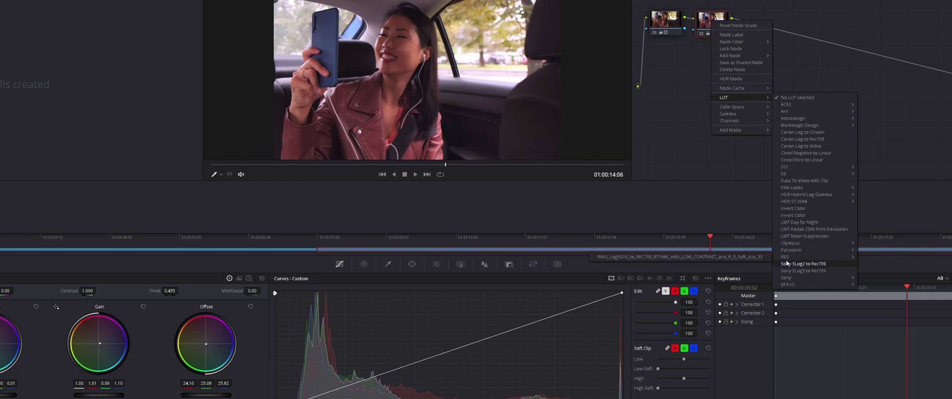
{"action": "left_click", "coordinate": [679, 256]}
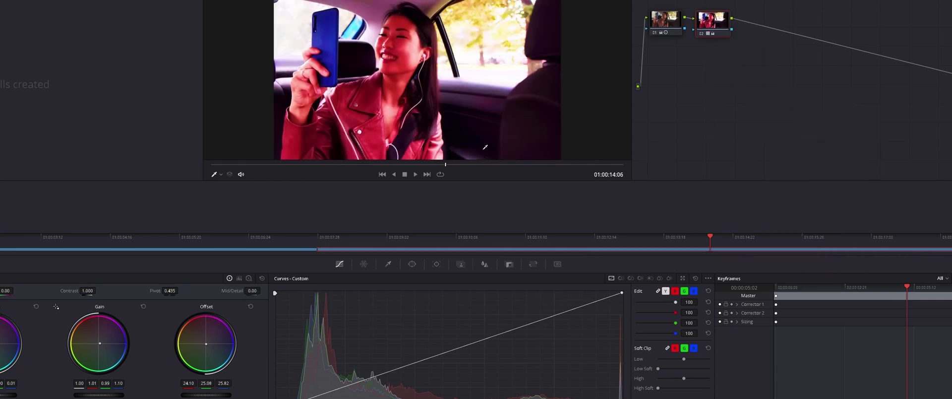
{"action": "key", "text": "ctrl+z"}
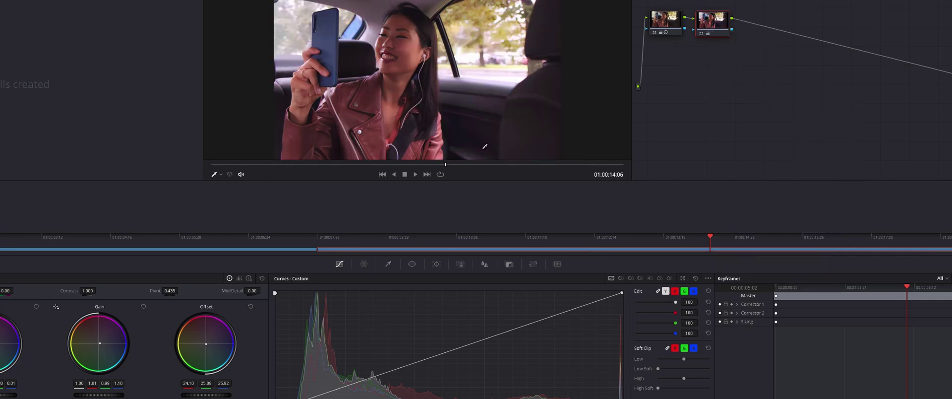
Step: Switch to the Edit page and look through the DaVinci Resolve 18 overview page in the web browser
{"action": "key", "text": "shift+4"}
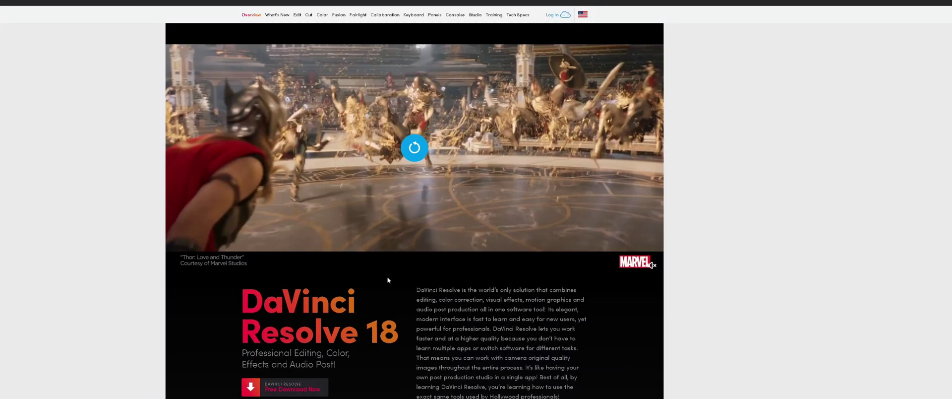
{"action": "scroll", "coordinate": [387, 277], "scroll_direction": "down", "scroll_amount": 8}
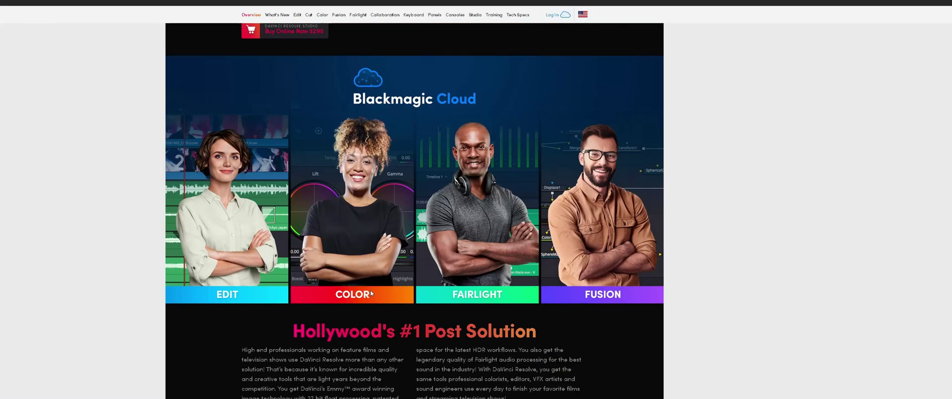
{"action": "scroll", "coordinate": [255, 314], "scroll_direction": "down", "scroll_amount": 10}
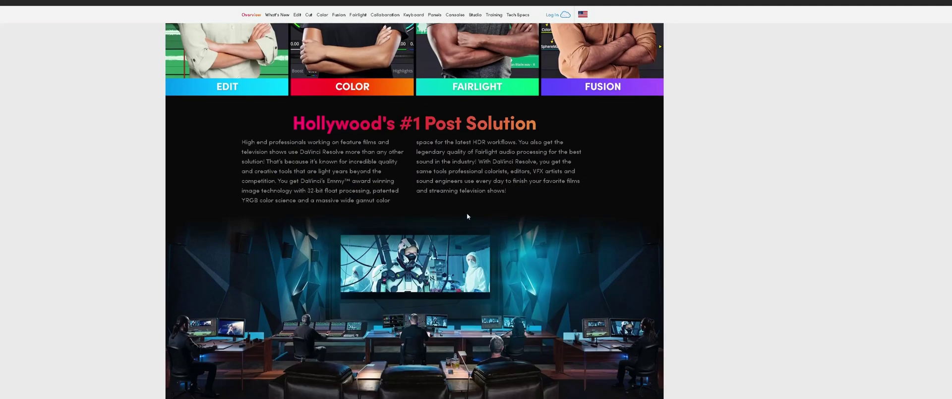
{"action": "scroll", "coordinate": [366, 328], "scroll_direction": "down", "scroll_amount": 5}
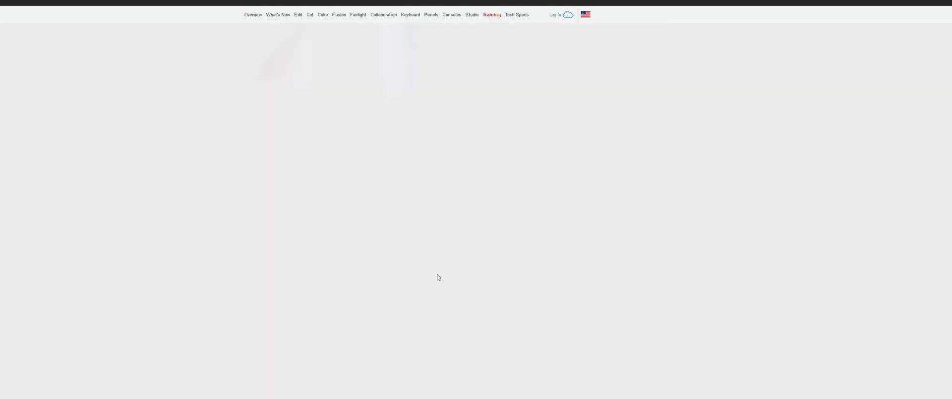
Step: Look through the Edit, Color and Fairlight training videos on the DaVinci Resolve Training page
{"action": "scroll", "coordinate": [438, 275], "scroll_direction": "down", "scroll_amount": 4}
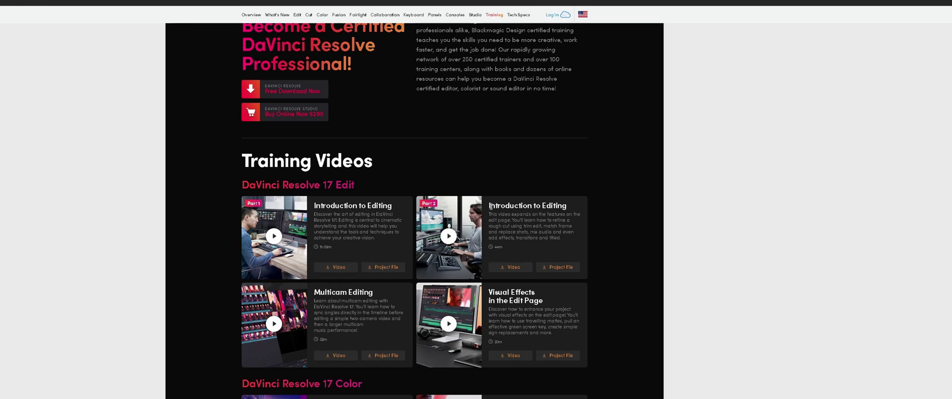
{"action": "left_click_drag", "start_coordinate": [489, 206], "coordinate": [570, 206]}
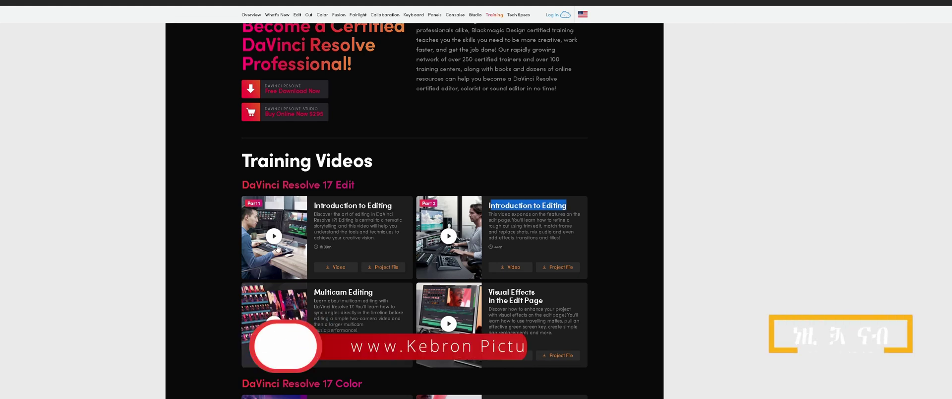
{"action": "scroll", "coordinate": [341, 284], "scroll_direction": "down", "scroll_amount": 1}
{"action": "scroll", "coordinate": [341, 284], "scroll_direction": "down", "scroll_amount": 4}
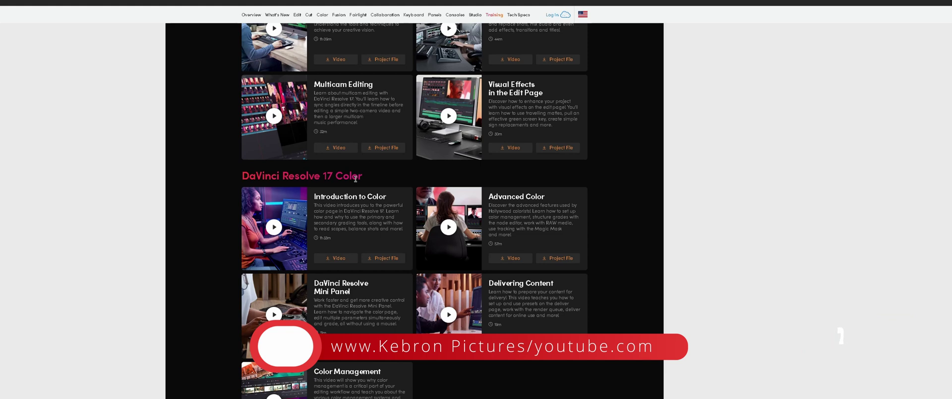
{"action": "scroll", "coordinate": [299, 239], "scroll_direction": "down", "scroll_amount": 3}
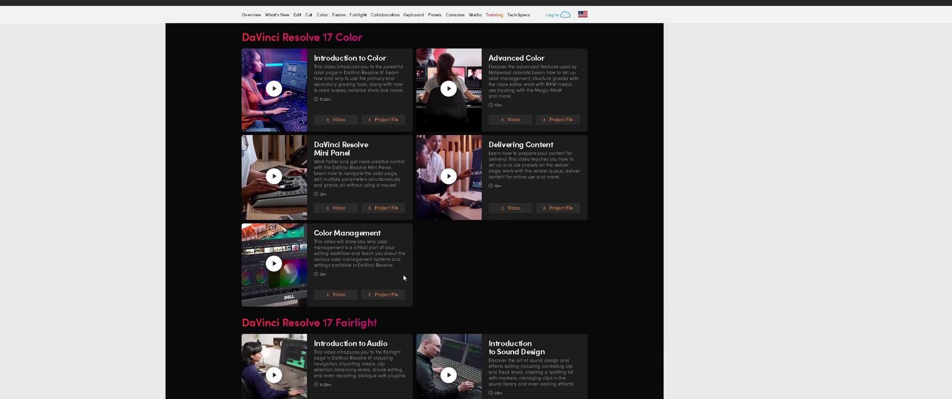
{"action": "scroll", "coordinate": [560, 338], "scroll_direction": "down", "scroll_amount": 2}
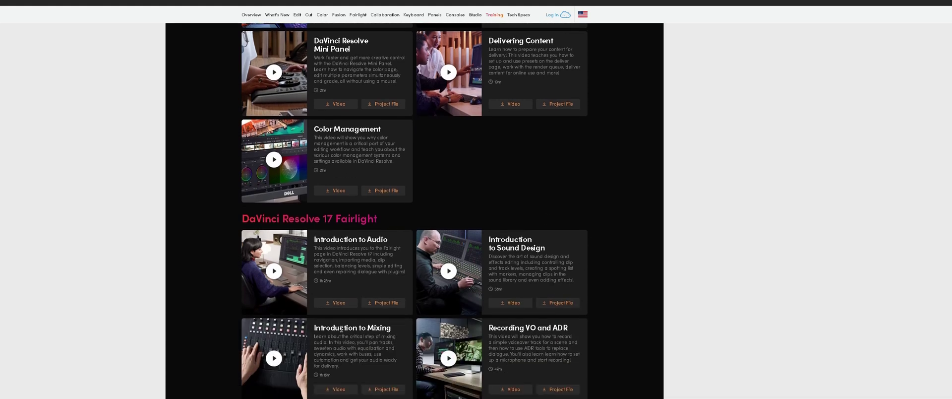
{"action": "scroll", "coordinate": [472, 294], "scroll_direction": "down", "scroll_amount": 3}
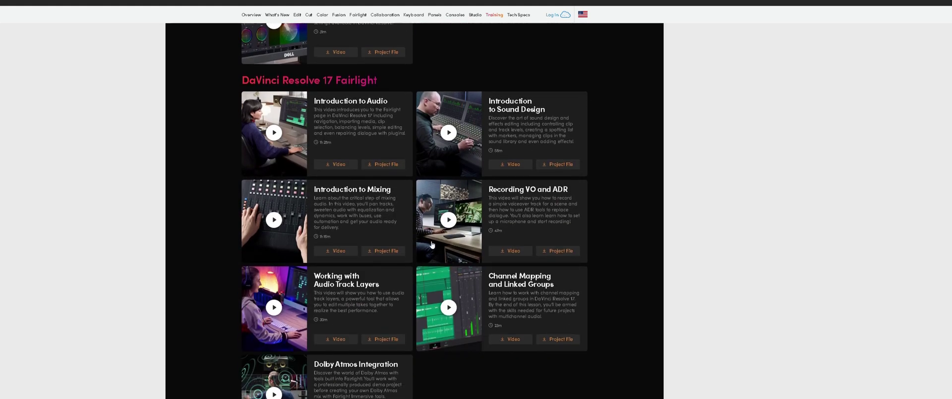
{"action": "scroll", "coordinate": [433, 246], "scroll_direction": "down", "scroll_amount": 4}
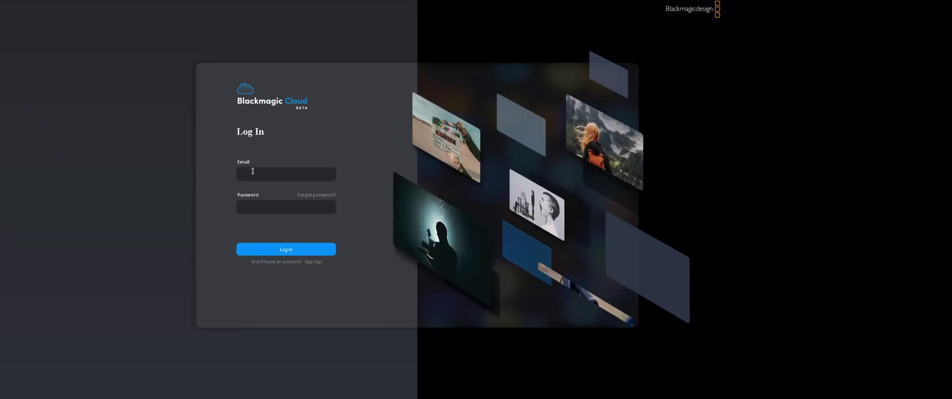
Step: Log in to the Blackmagic Cloud website with the saved account email and password
{"action": "left_click", "coordinate": [290, 175]}
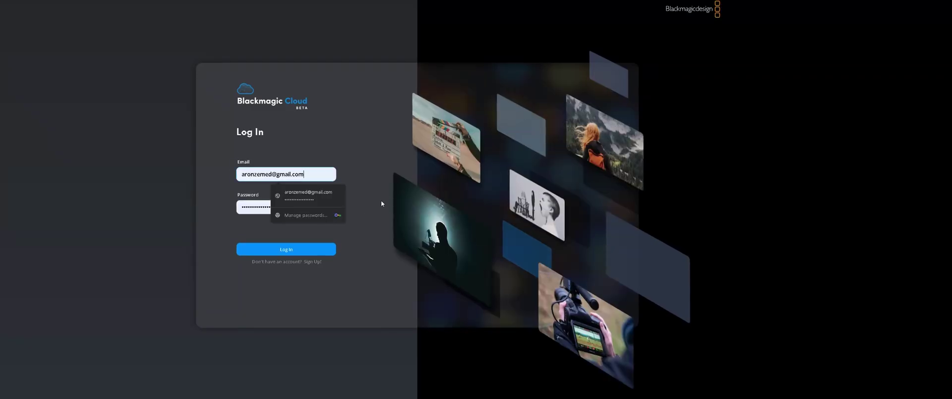
{"action": "left_click", "coordinate": [314, 248]}
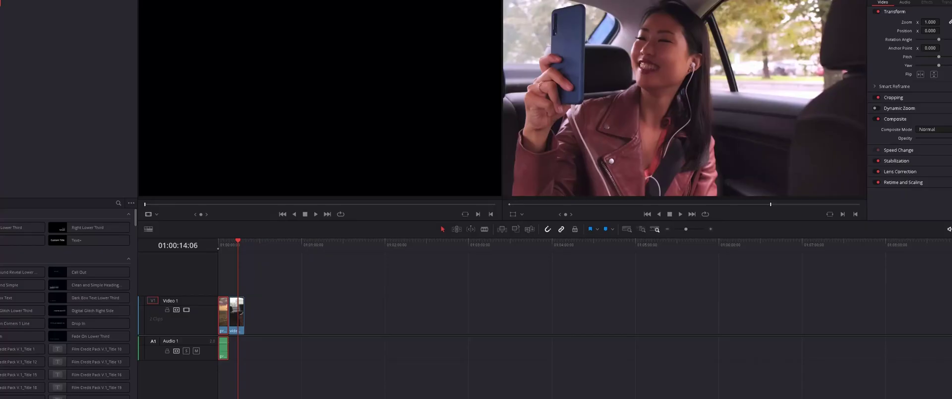
Step: Look at the Project Manager's Cloud sign-in and the Blackmagic Cloud website's Project Server, and close the Project Manager
{"action": "key", "text": "shift+1"}
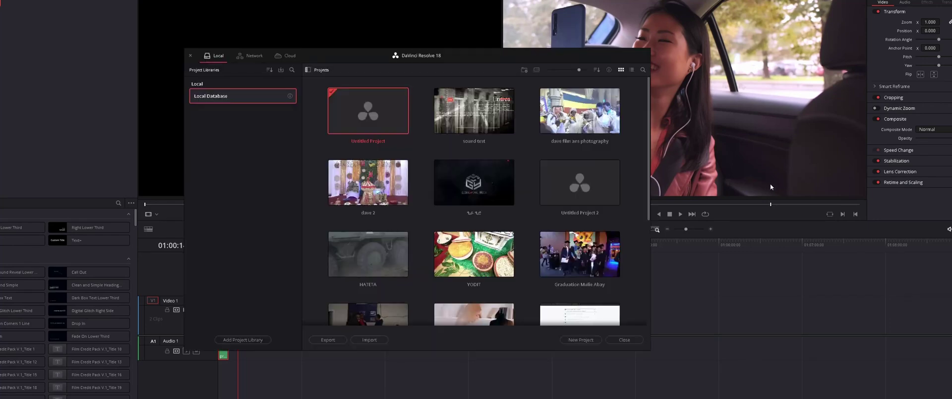
{"action": "left_click", "coordinate": [288, 57]}
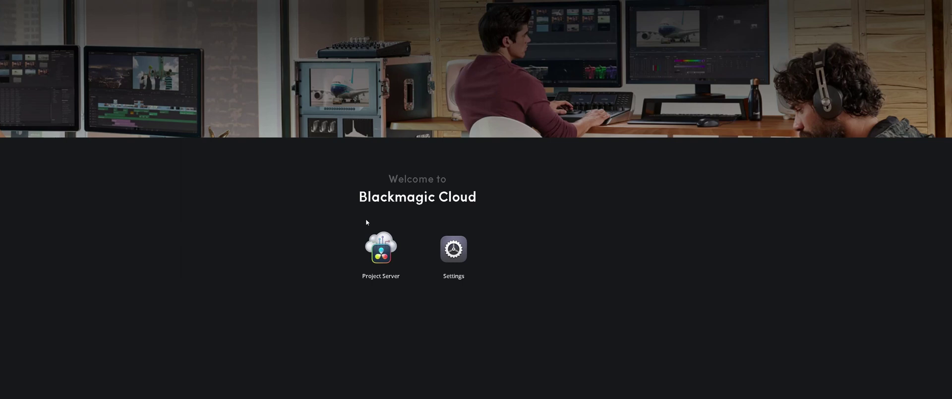
{"action": "left_click", "coordinate": [388, 249]}
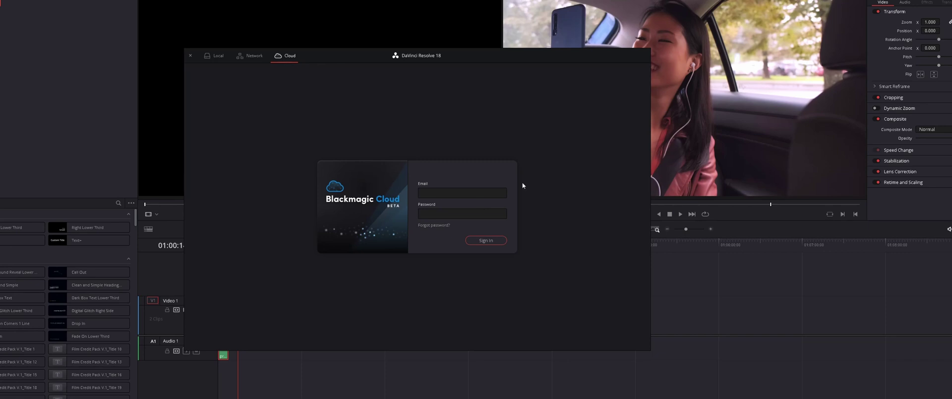
{"action": "left_click", "coordinate": [190, 55]}
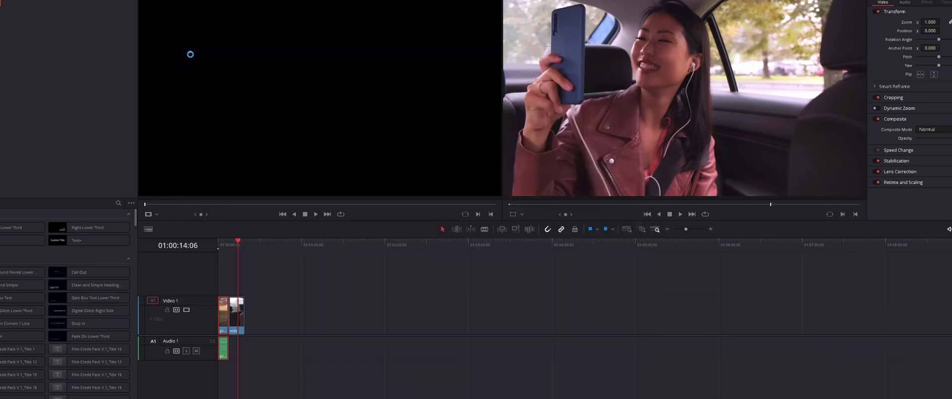